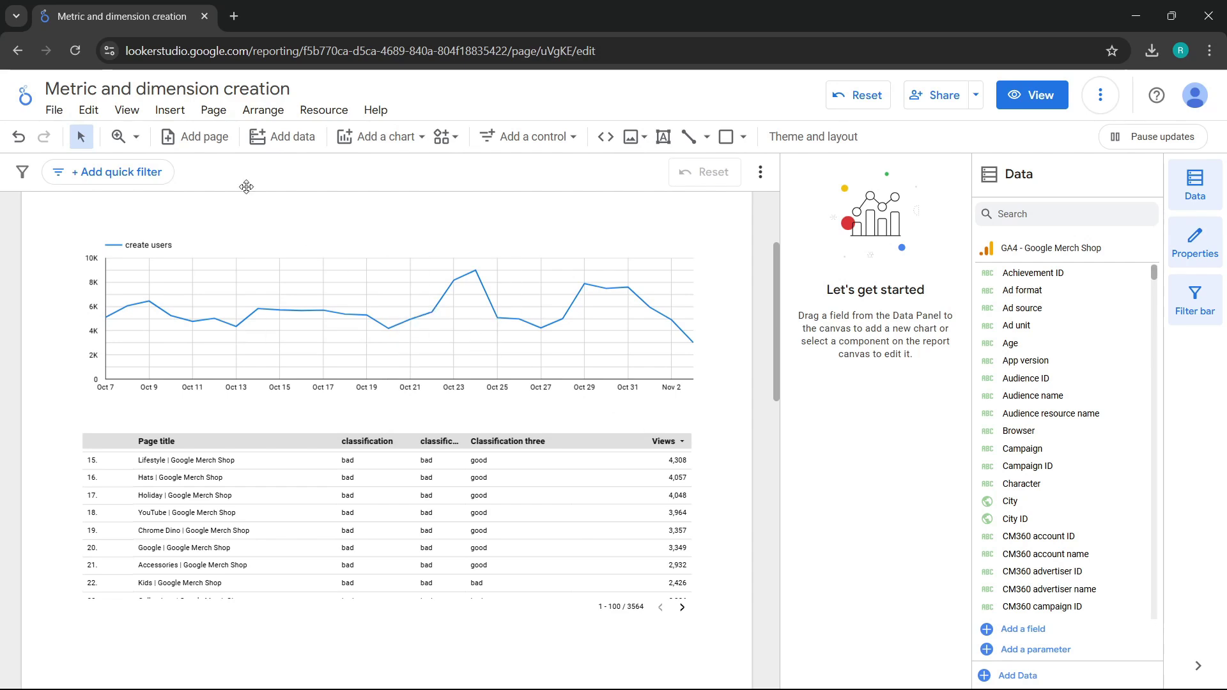
Step: Add a new report page and rename it 'Optional dimension'
left_click(203, 141)
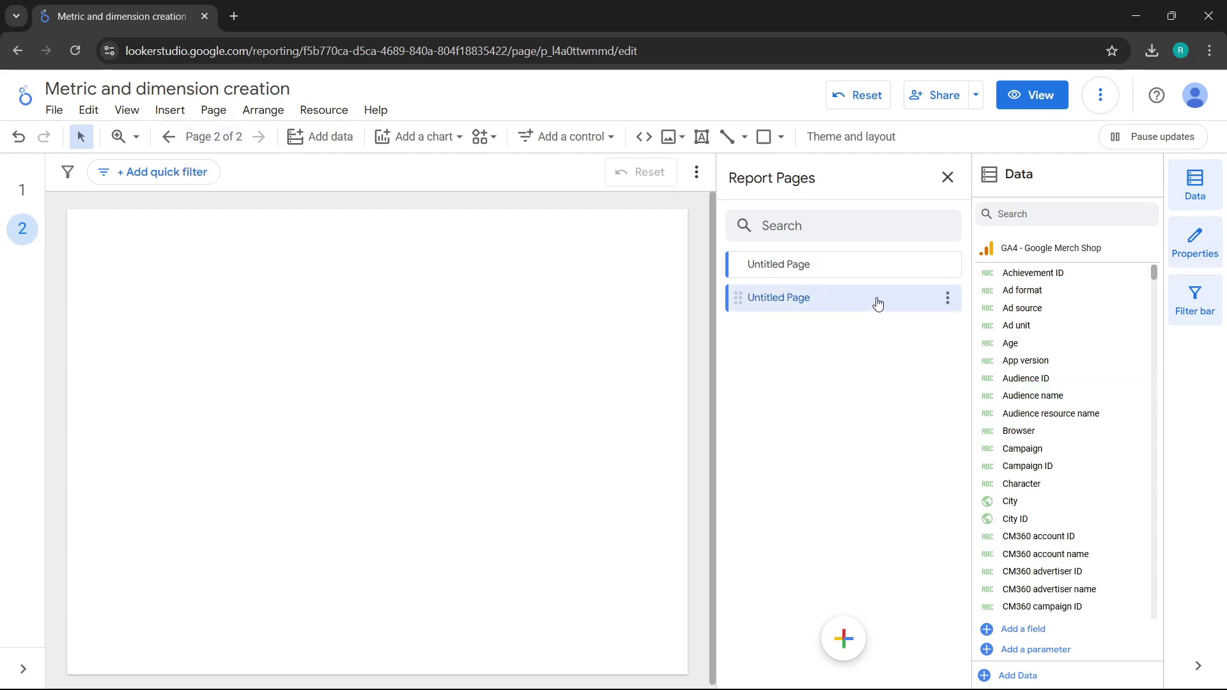
left_click(948, 299)
left_click(978, 316)
key("BackSpace")
key("BackSpace")
key("BackSpace")
key("BackSpace")
key("BackSpace")
key("BackSpace")
key("BackSpace")
key("BackSpace")
key("BackSpace")
key("BackSpace")
key("BackSpace")
type("Optional dimensi")
left_click(368, 333)
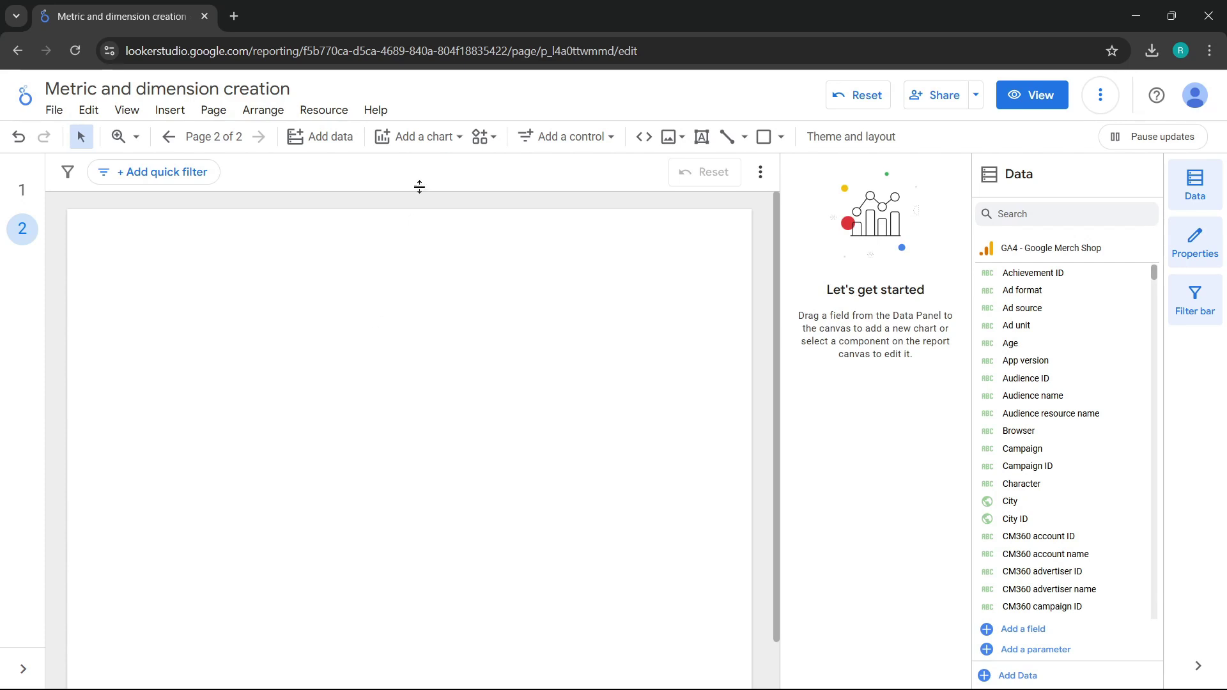
Step: Place a date range control near the top right of the Optional dimension page
left_click(569, 137)
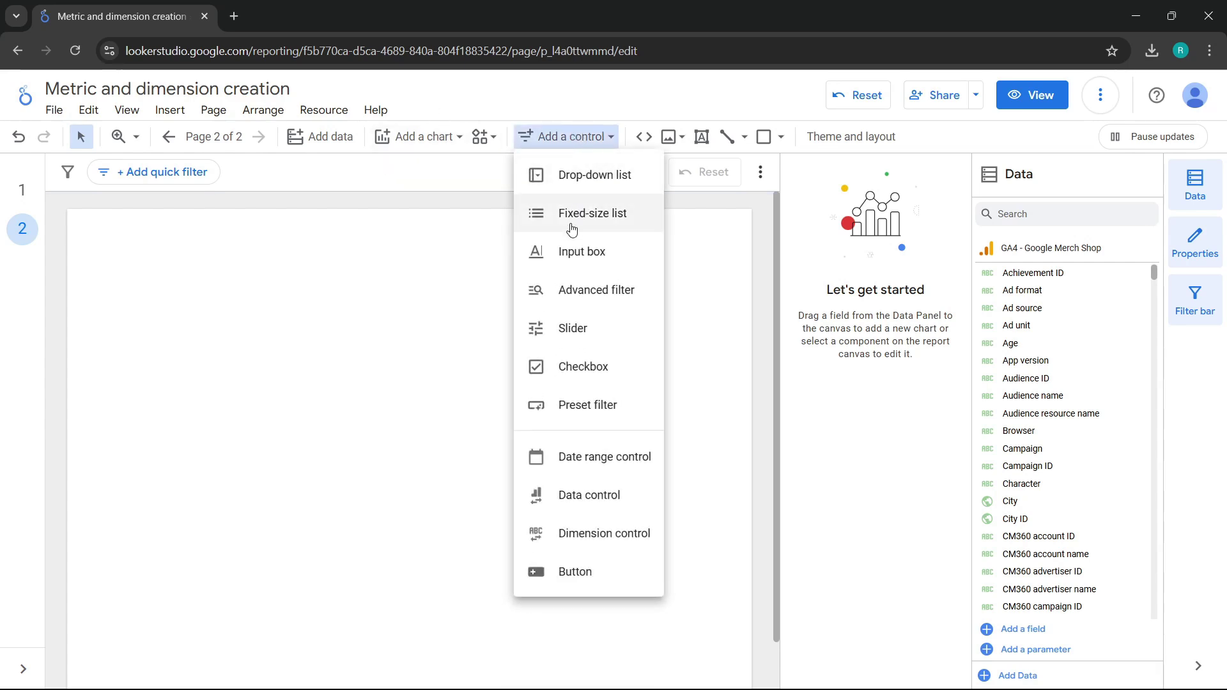
left_click(540, 456)
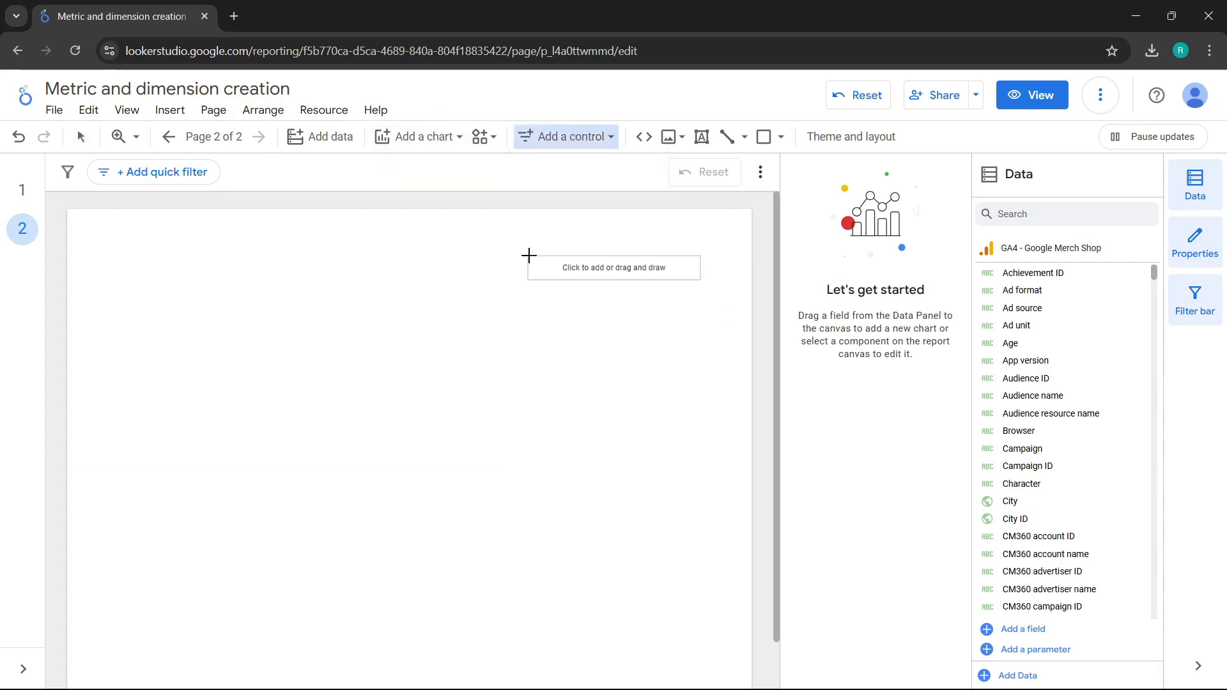
left_click(515, 256)
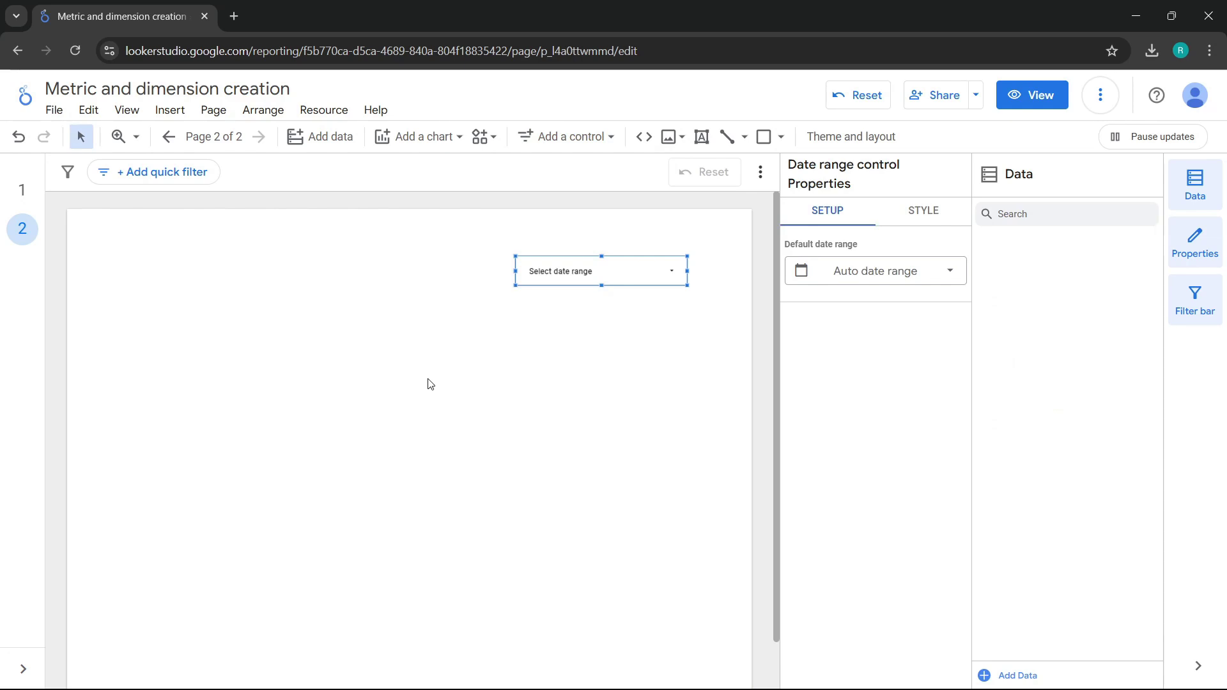
Step: Place a Views-by-Date time series chart at the left and stretch it across the page
left_click(416, 140)
left_click(398, 305)
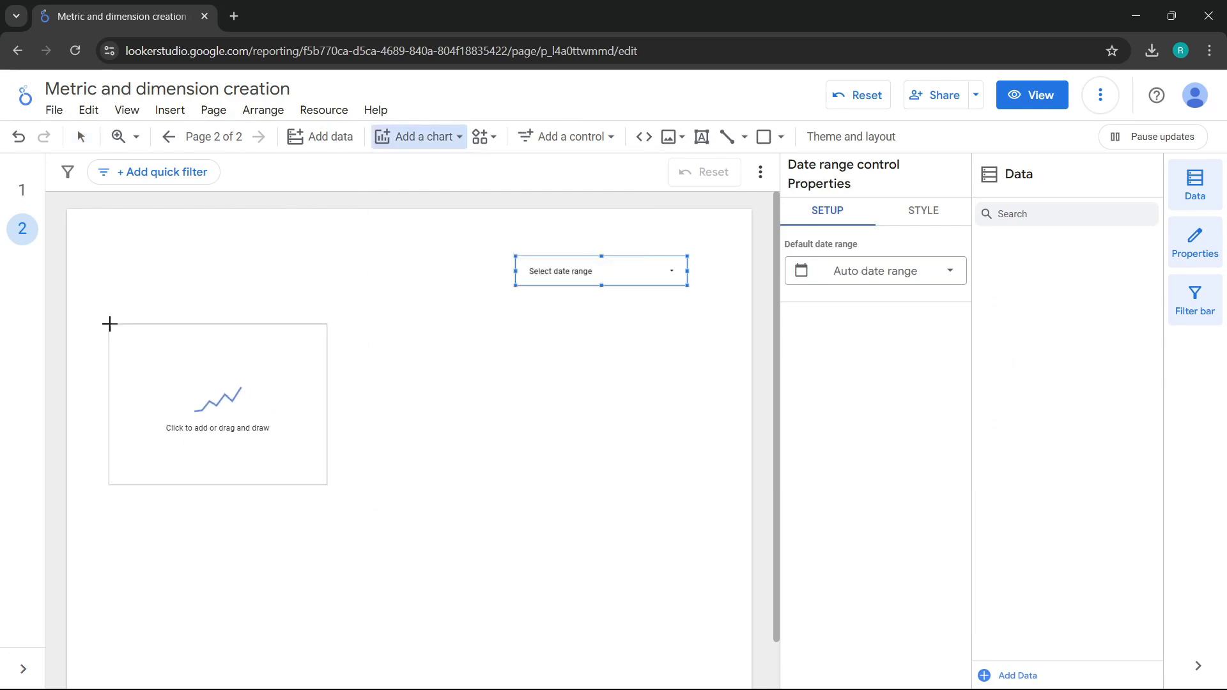
left_click(118, 321)
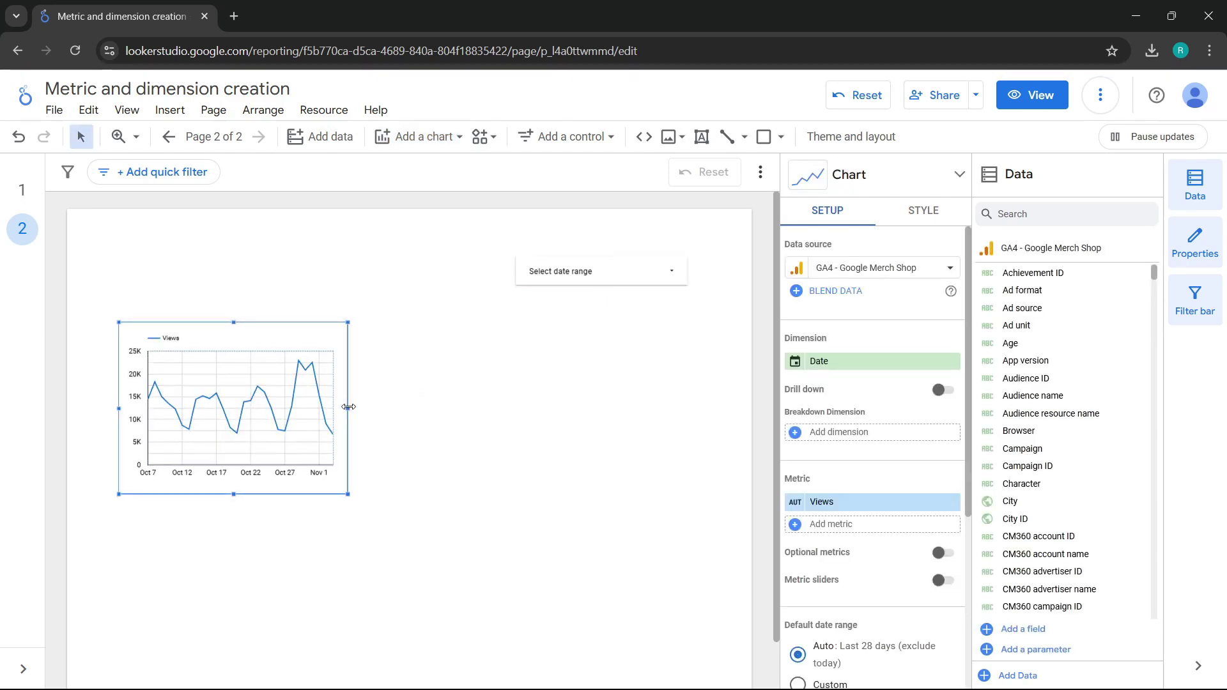
left_click_drag(521, 406, 687, 407)
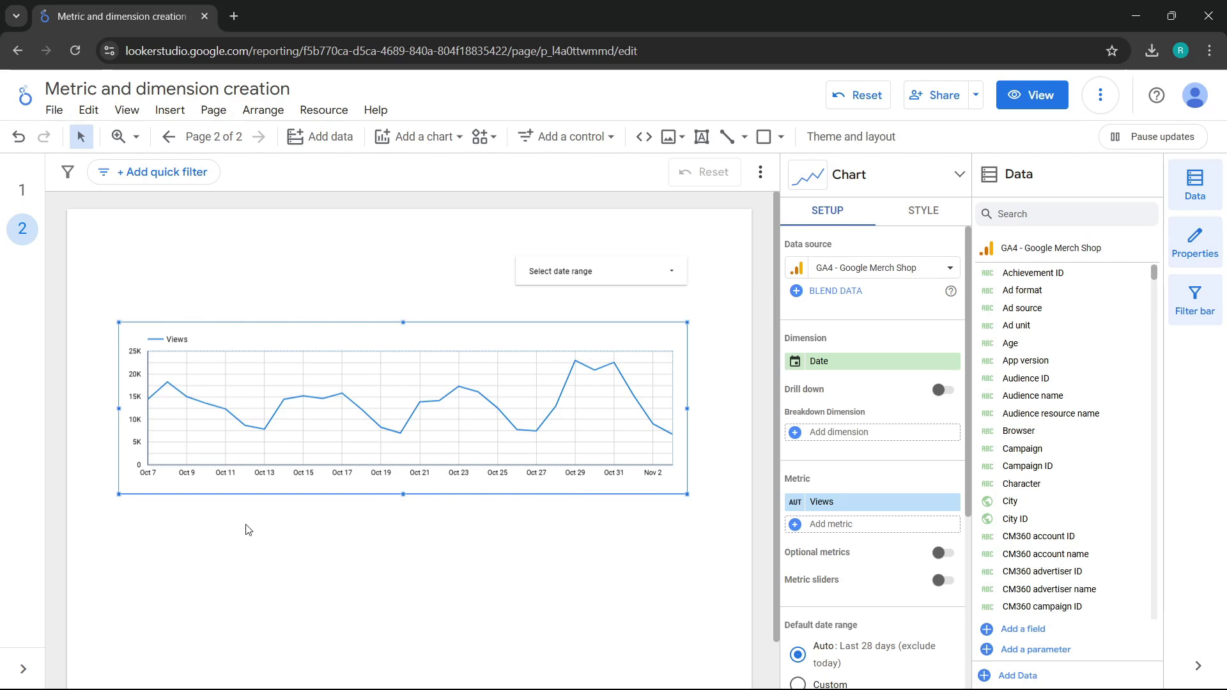
Step: Add a Date and Views table below the time series chart, widened to match it
left_click(407, 135)
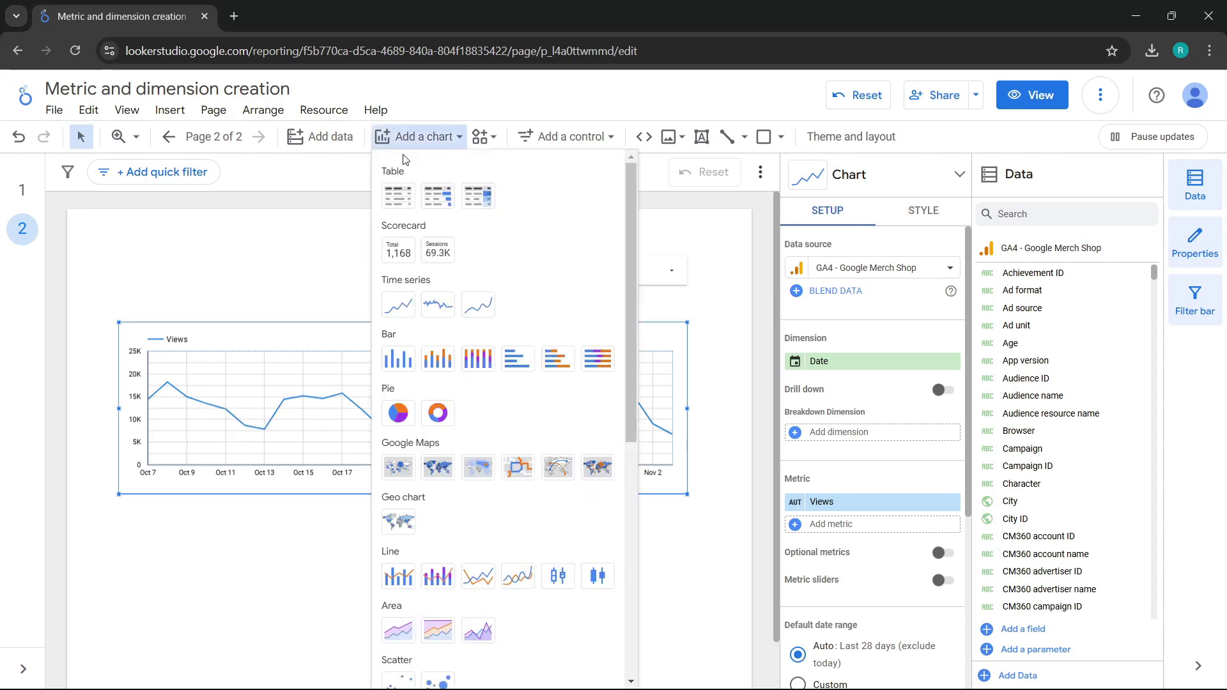
left_click(401, 213)
scroll(172, 484, "down", 1)
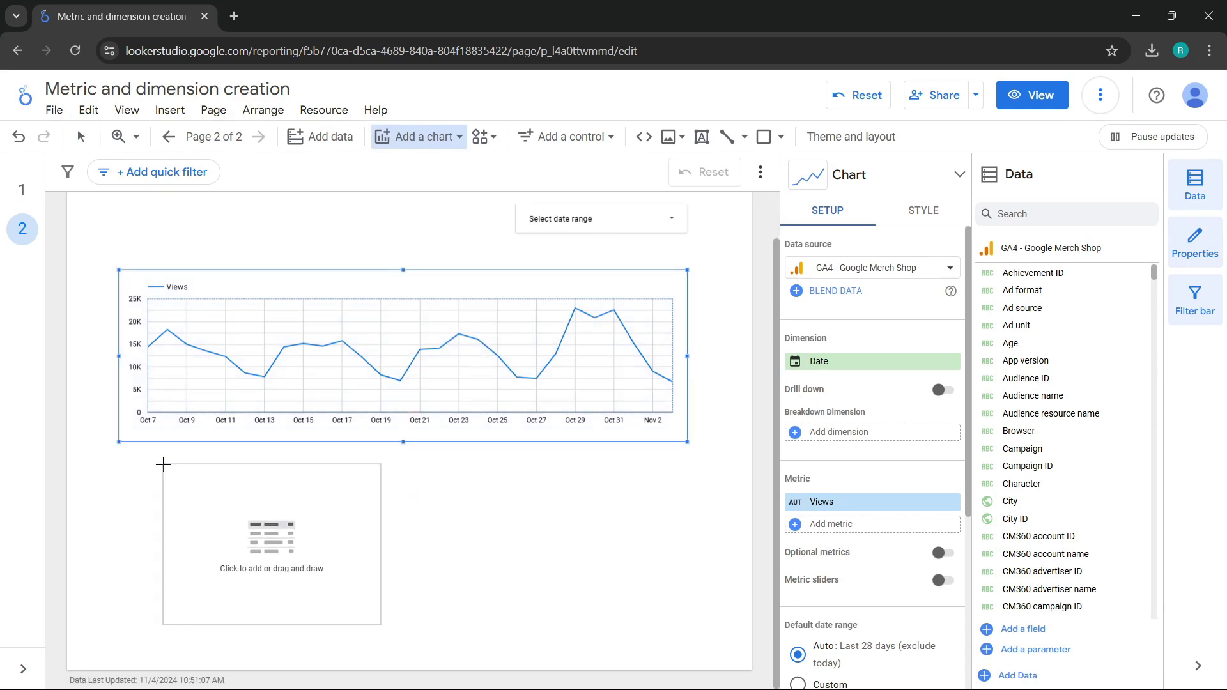
left_click(119, 460)
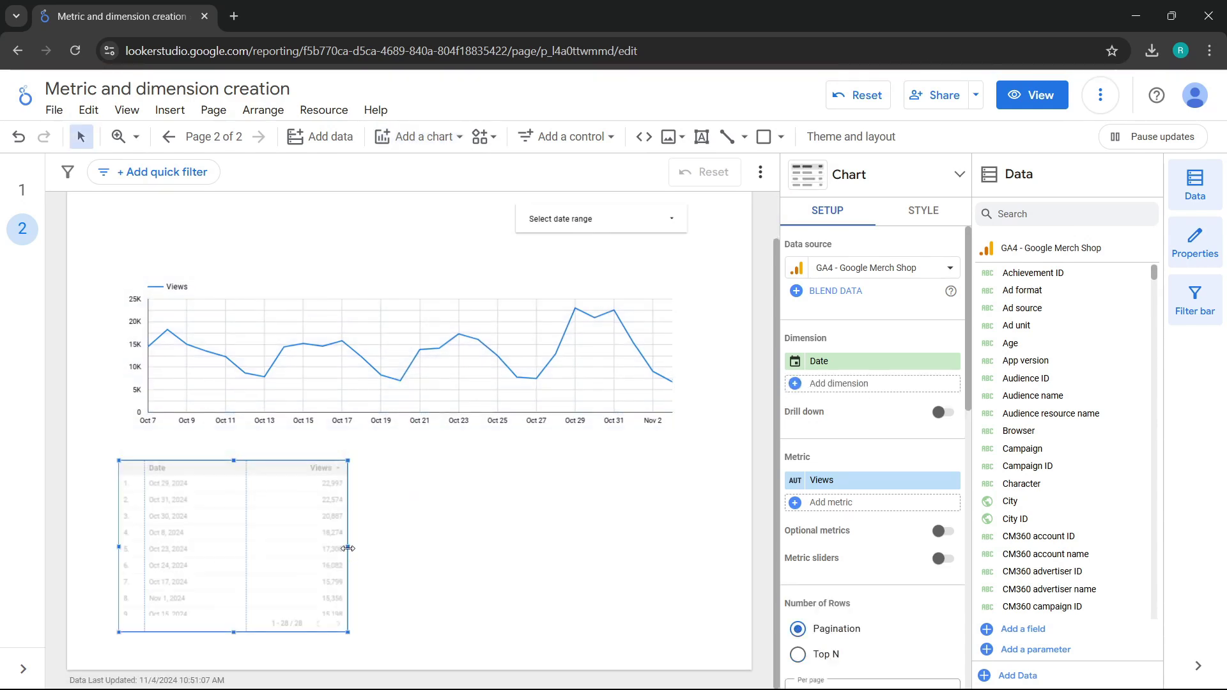
left_click_drag(395, 542, 668, 524)
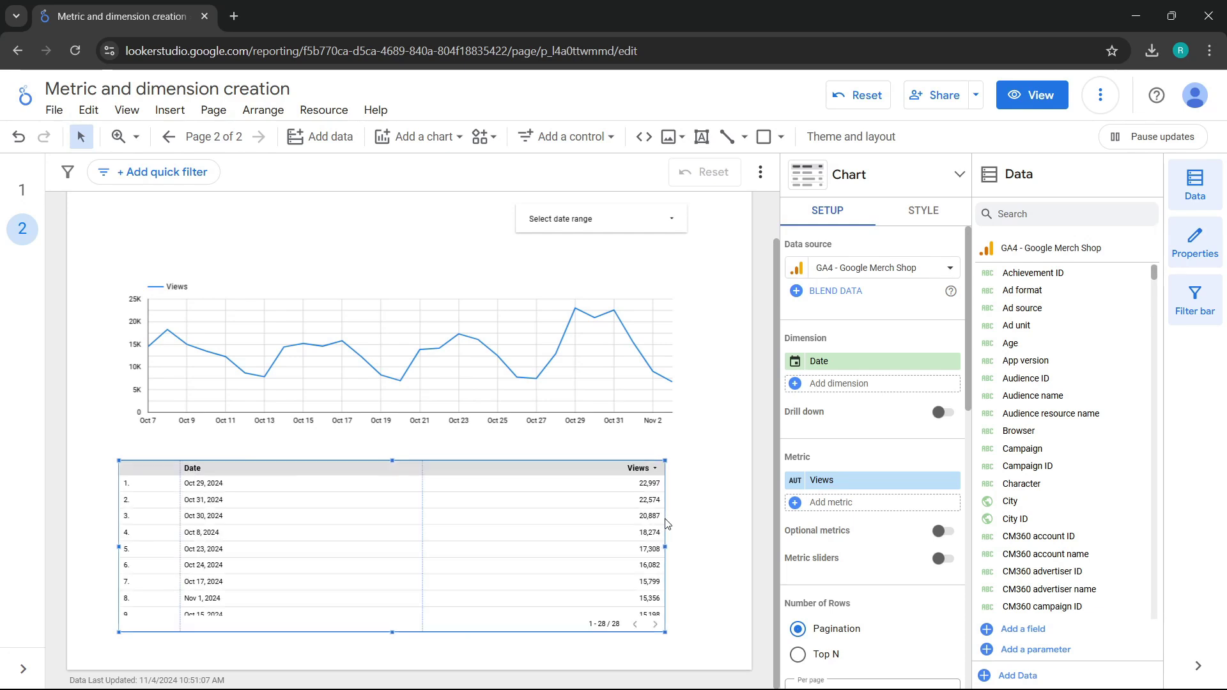
Step: Apply the Last month preset to the date control, giving Oct 1 – Oct 31, 2024
scroll(702, 470, "up", 2)
left_click(690, 269)
left_click(689, 270)
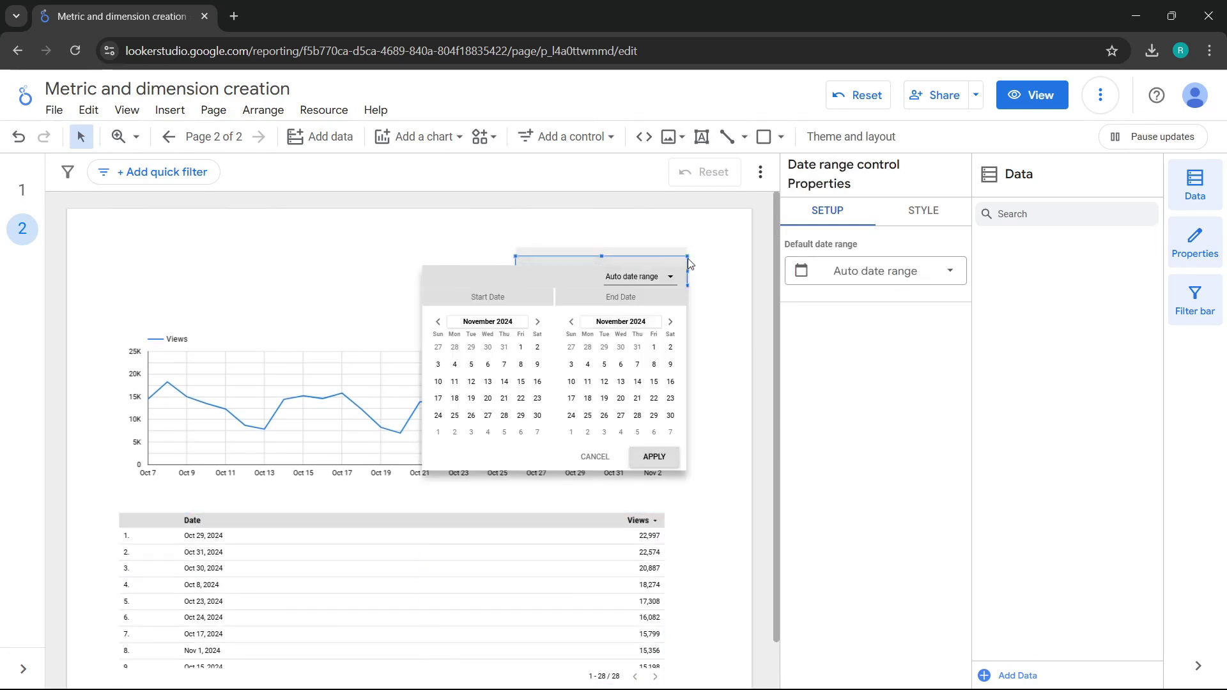
left_click(659, 276)
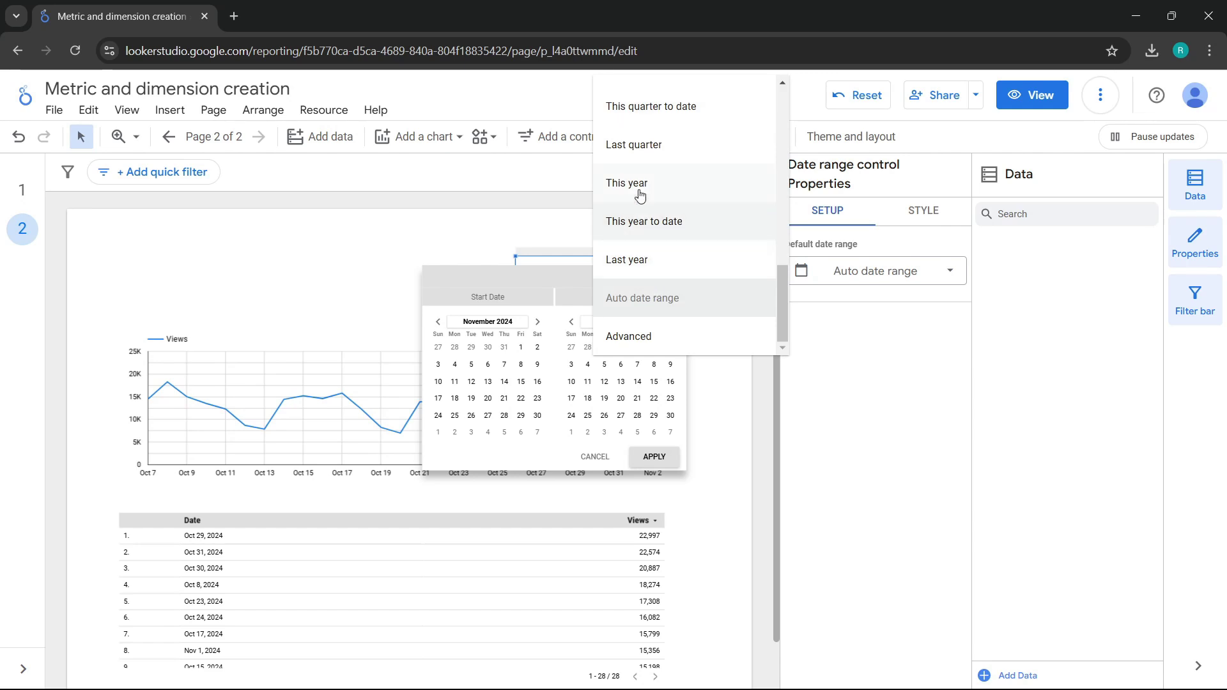
scroll(636, 275, "up", 3)
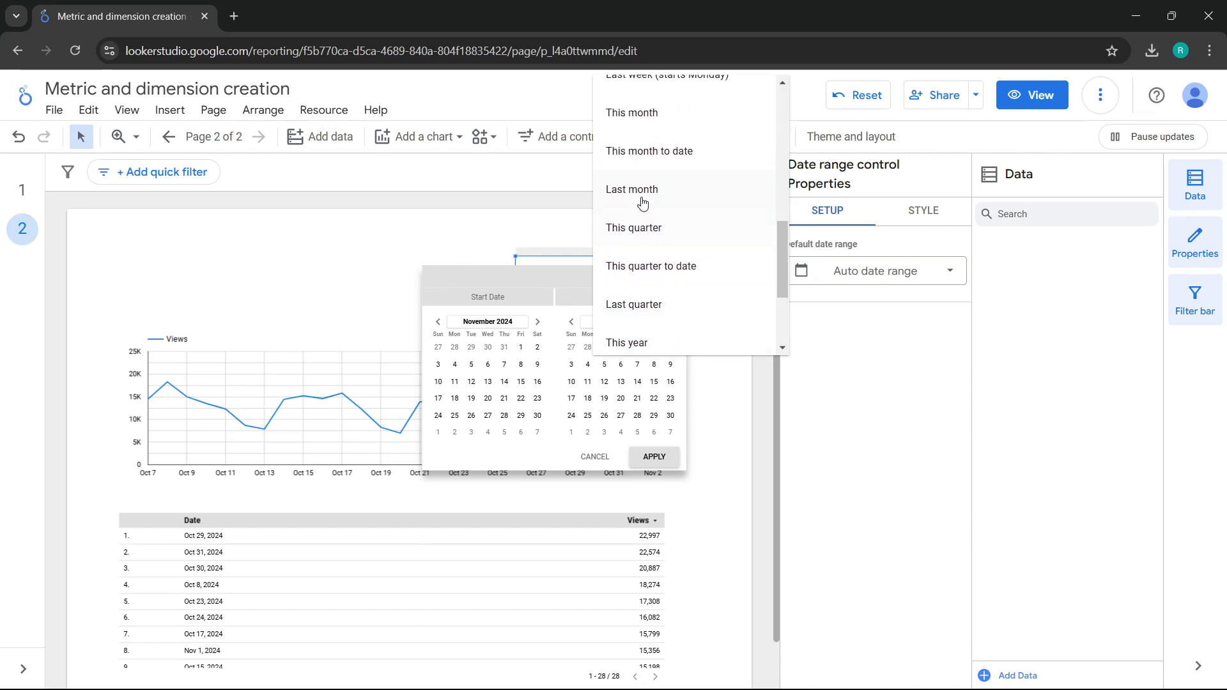
left_click(642, 192)
left_click(654, 457)
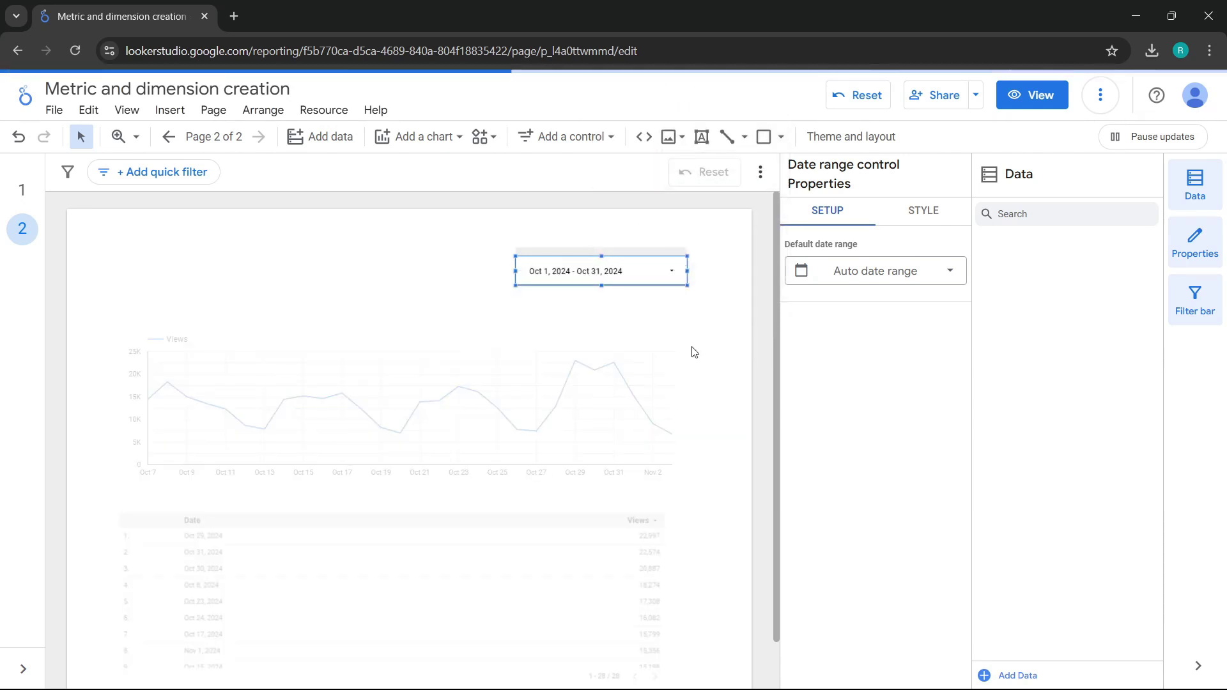
scroll(639, 397, "down", 1)
Step: Sort the table by Date ascending instead of Views, and widen it slightly
left_click(471, 467)
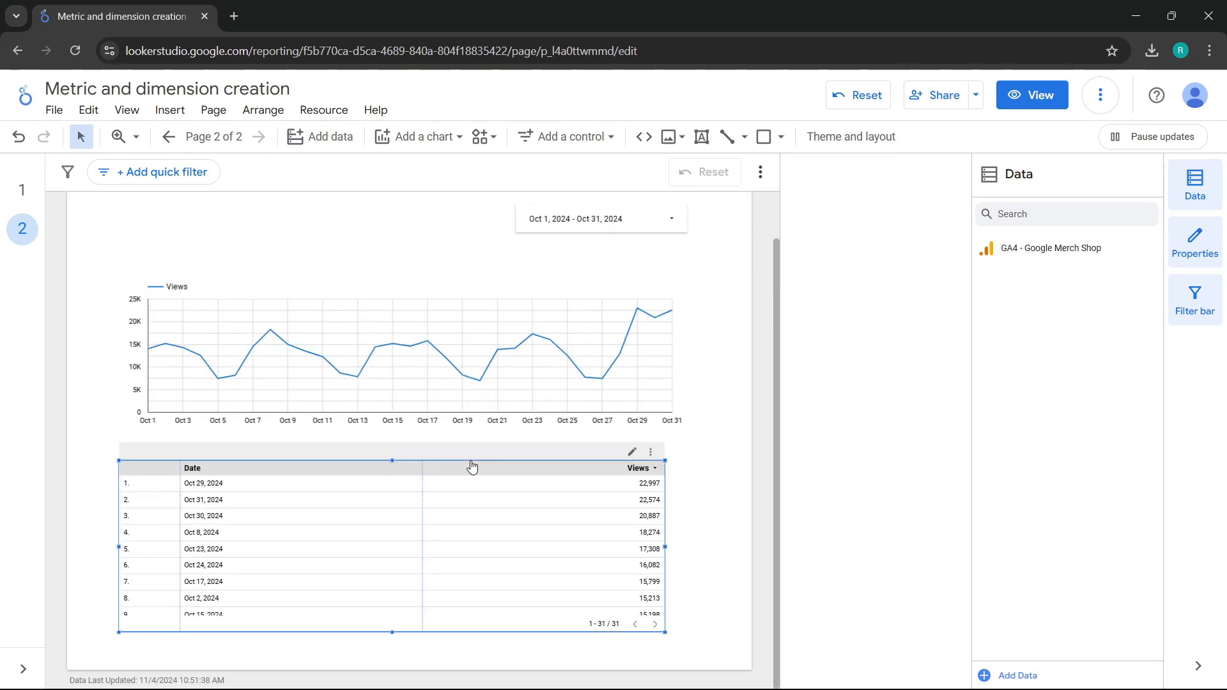
scroll(832, 569, "down", 3)
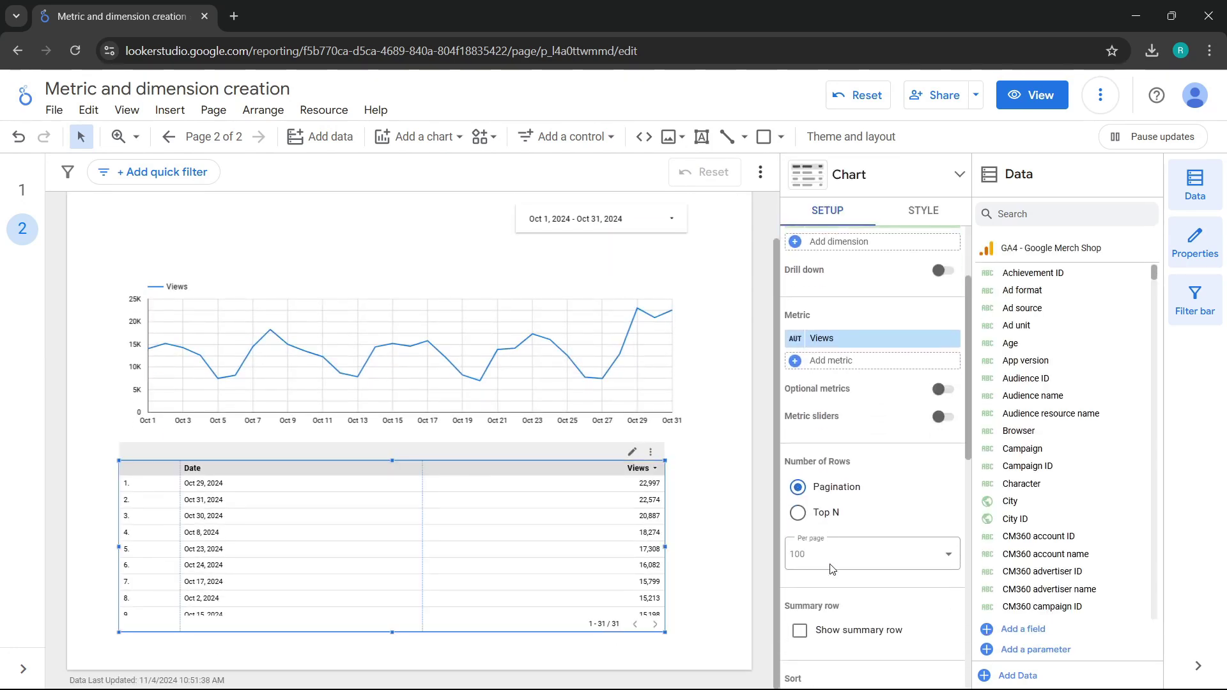
scroll(832, 569, "down", 4)
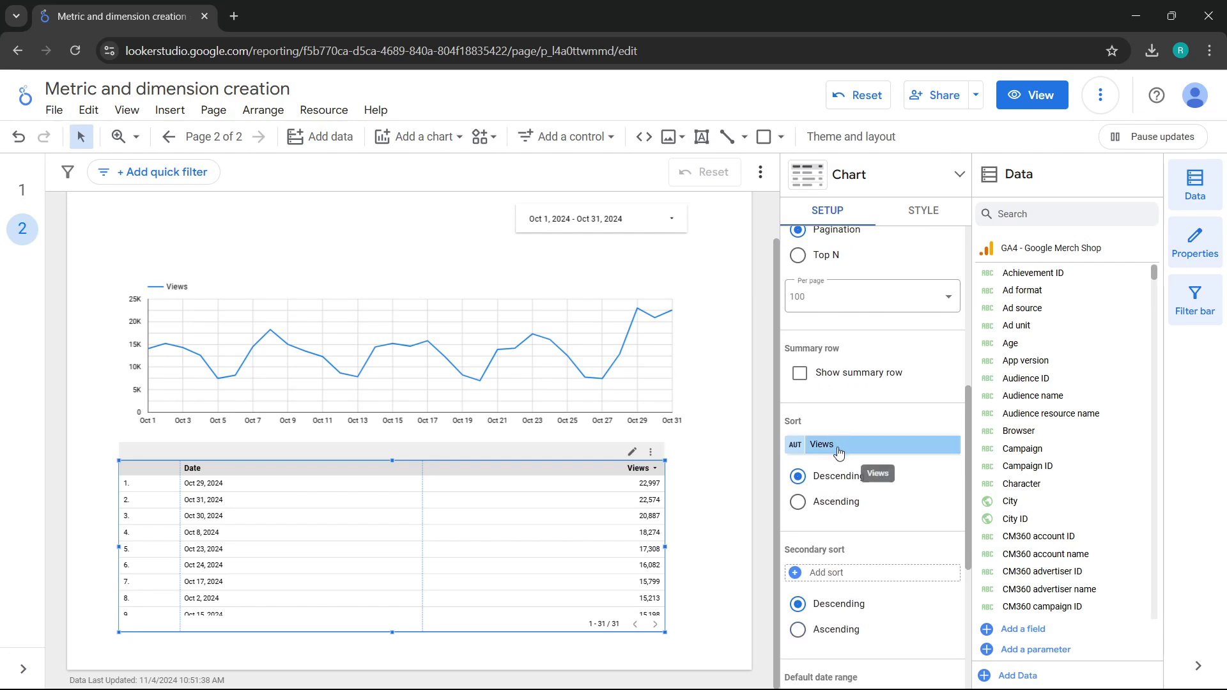
left_click(839, 452)
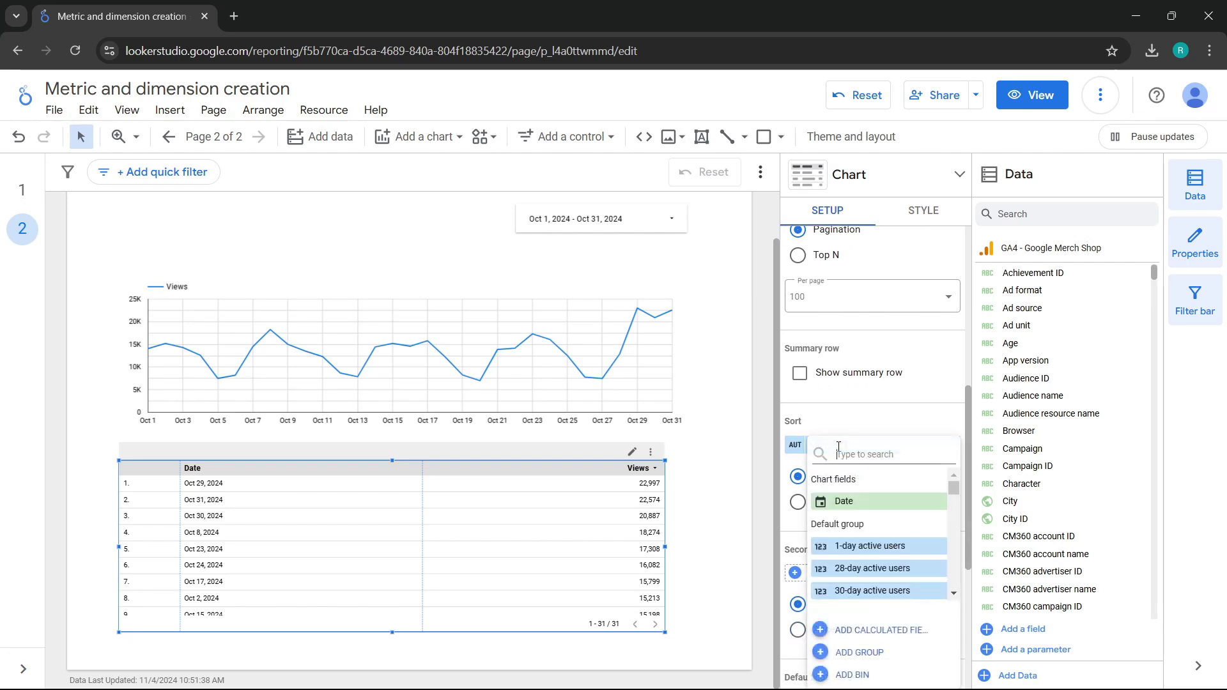
left_click(842, 501)
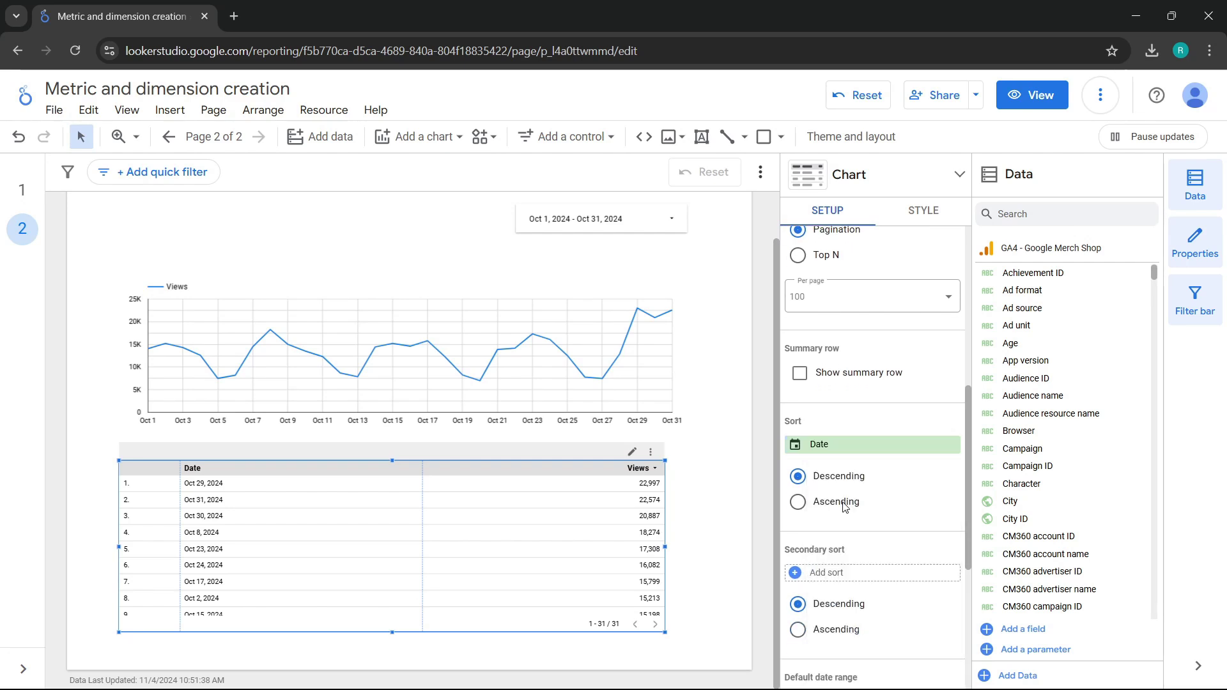
left_click(797, 503)
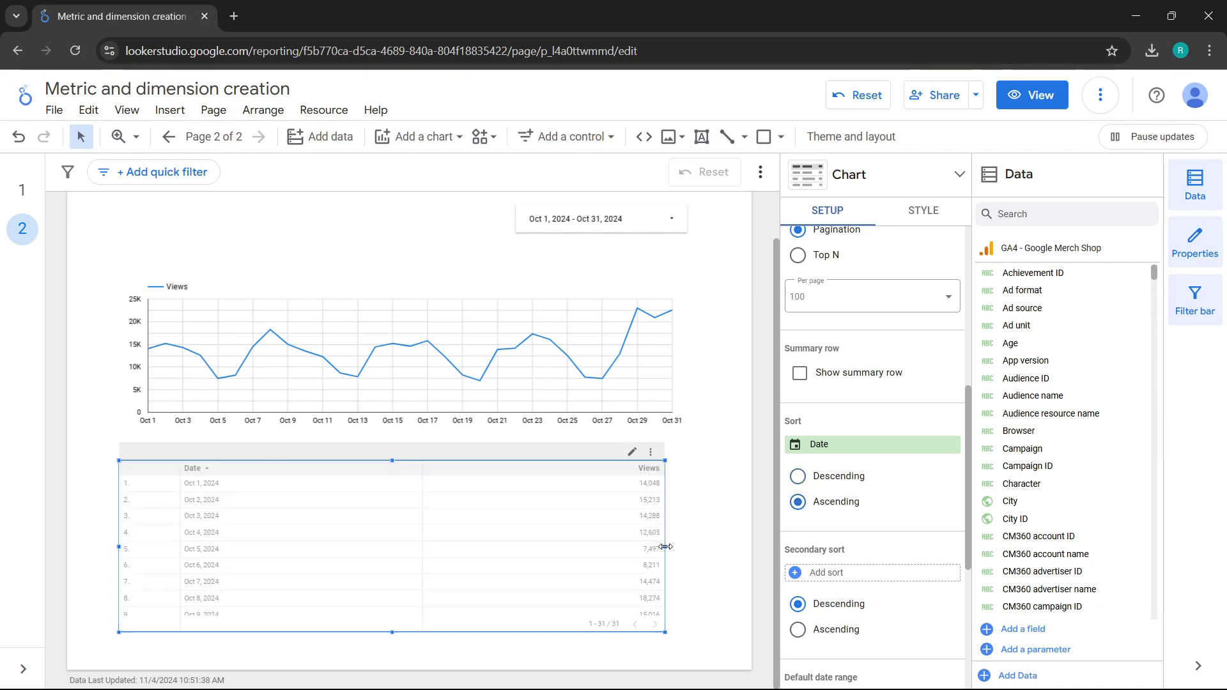
left_click_drag(665, 547, 680, 547)
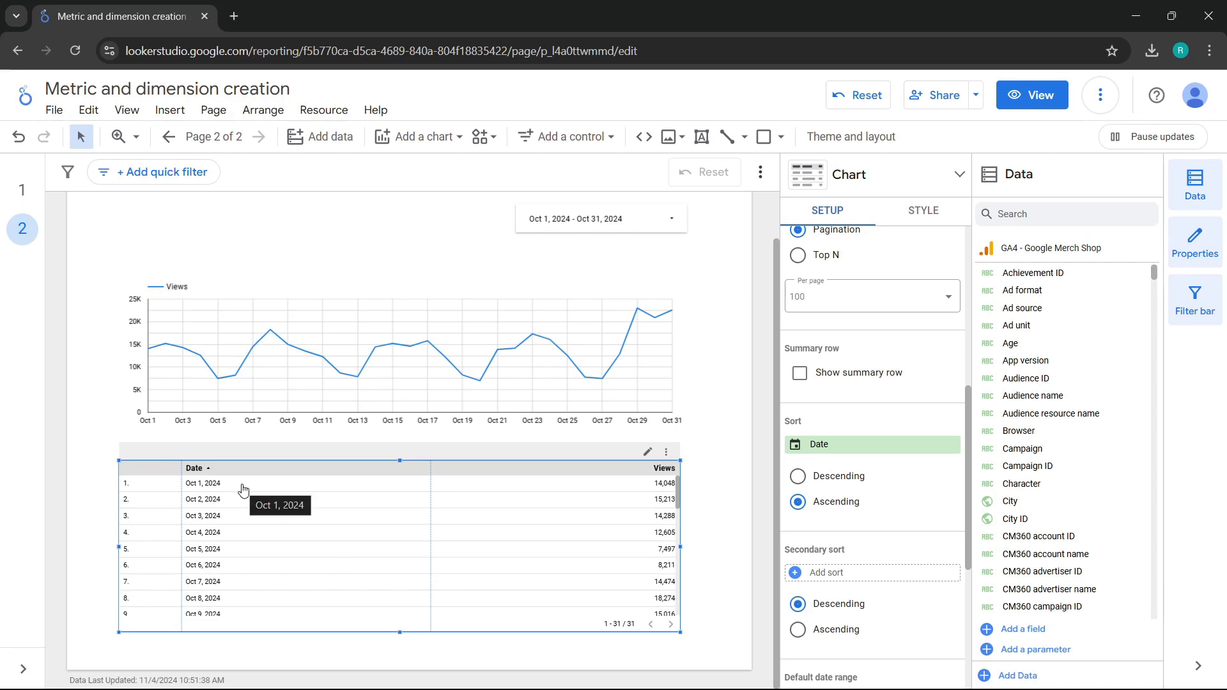
scroll(850, 398, "up", 6)
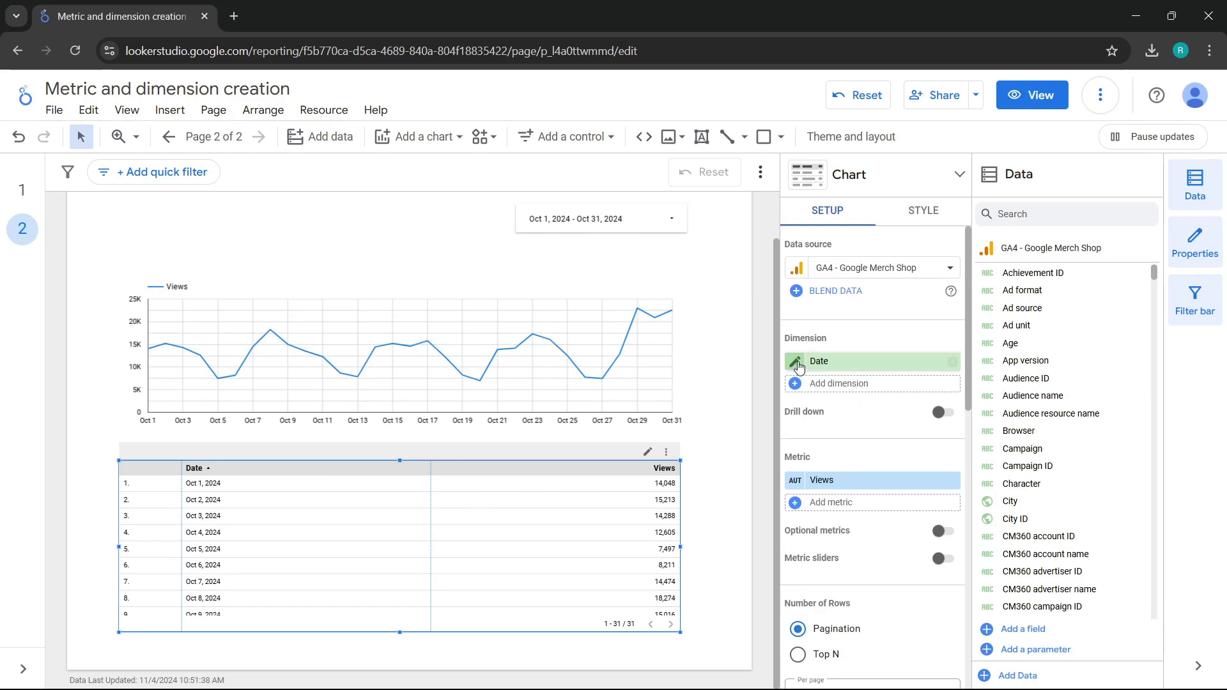
left_click(797, 364)
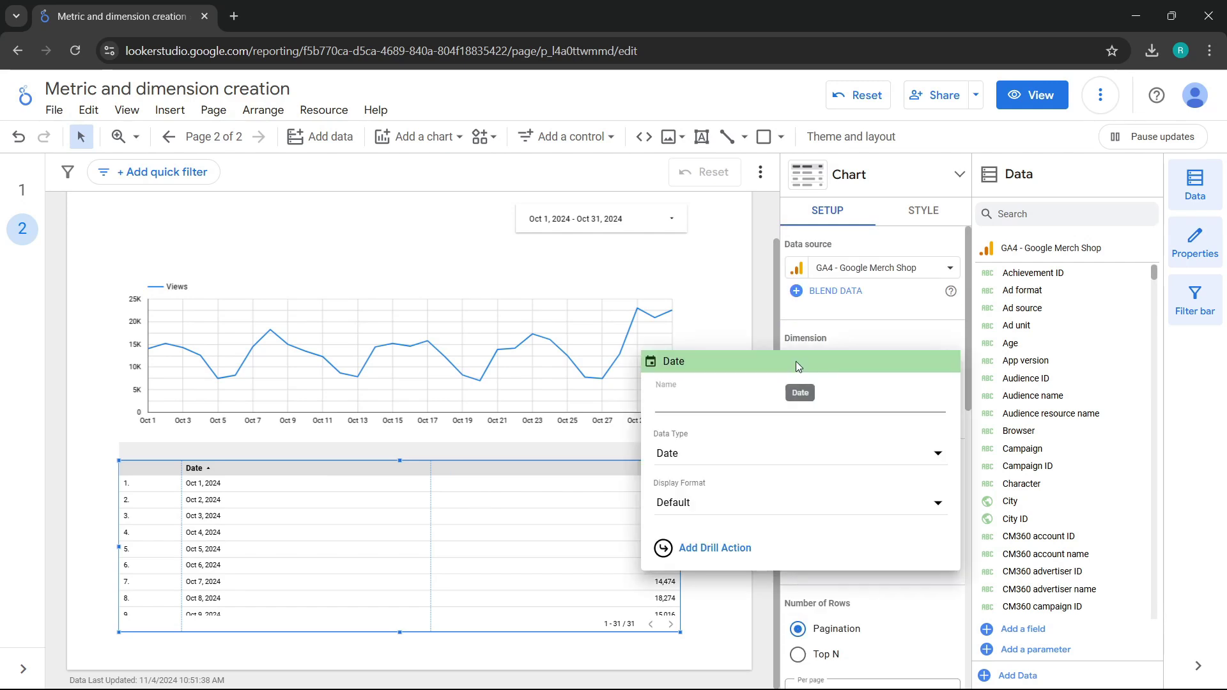
left_click(693, 459)
mouse_move(724, 527)
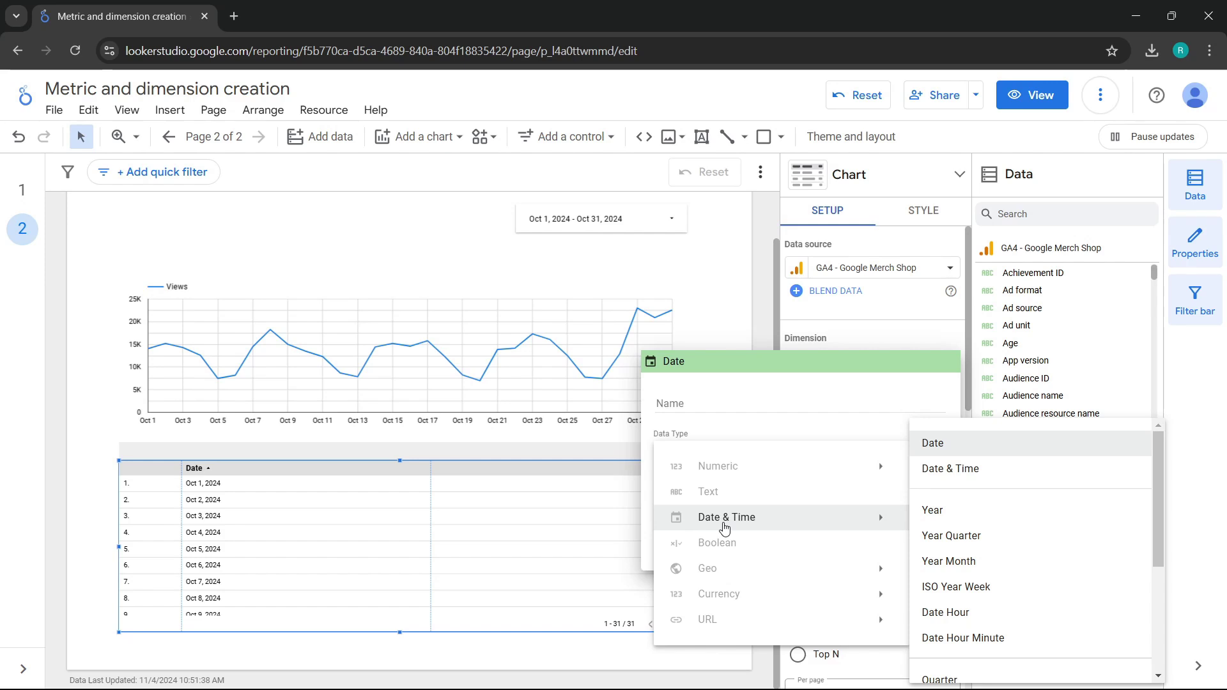
left_click(719, 313)
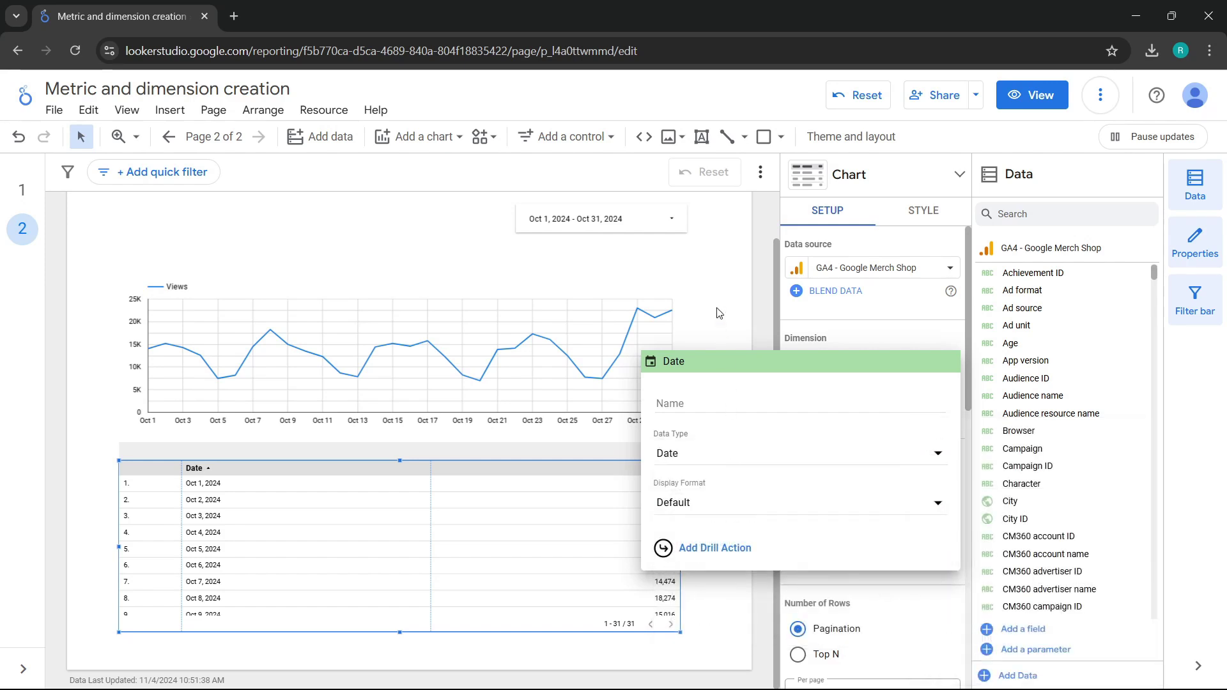
left_click(719, 313)
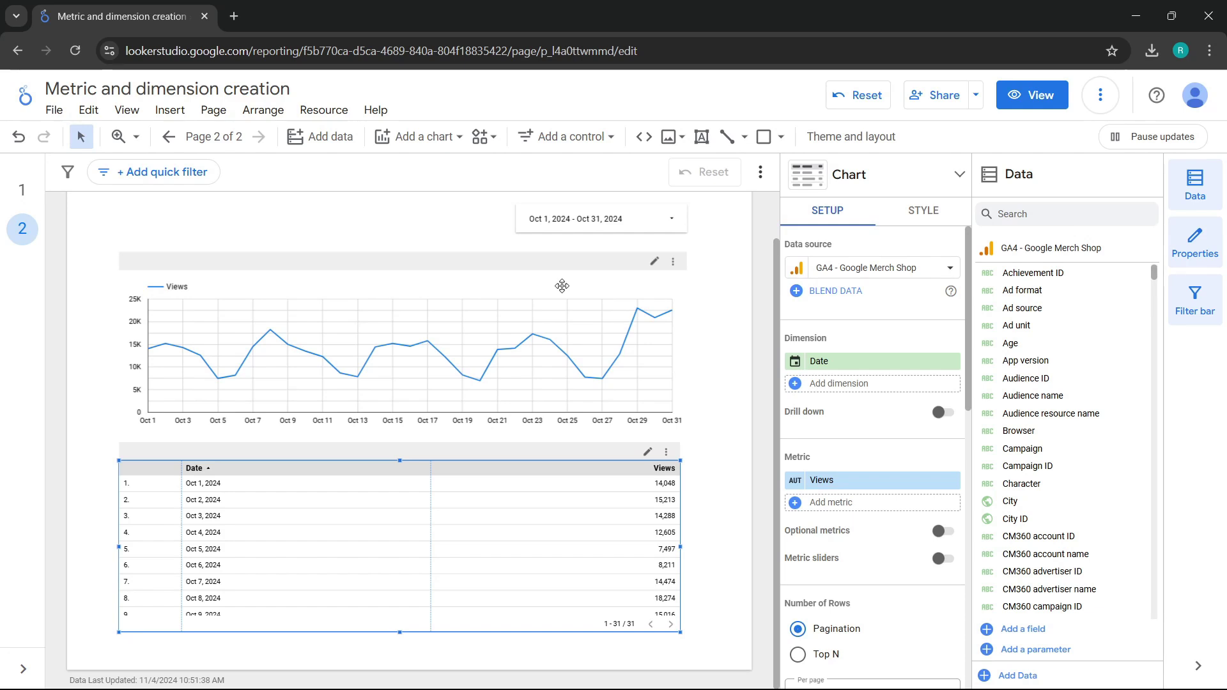
Step: Apply the This year preset, Jan 1 – Dec 31, 2024, to the date range control
left_click(613, 220)
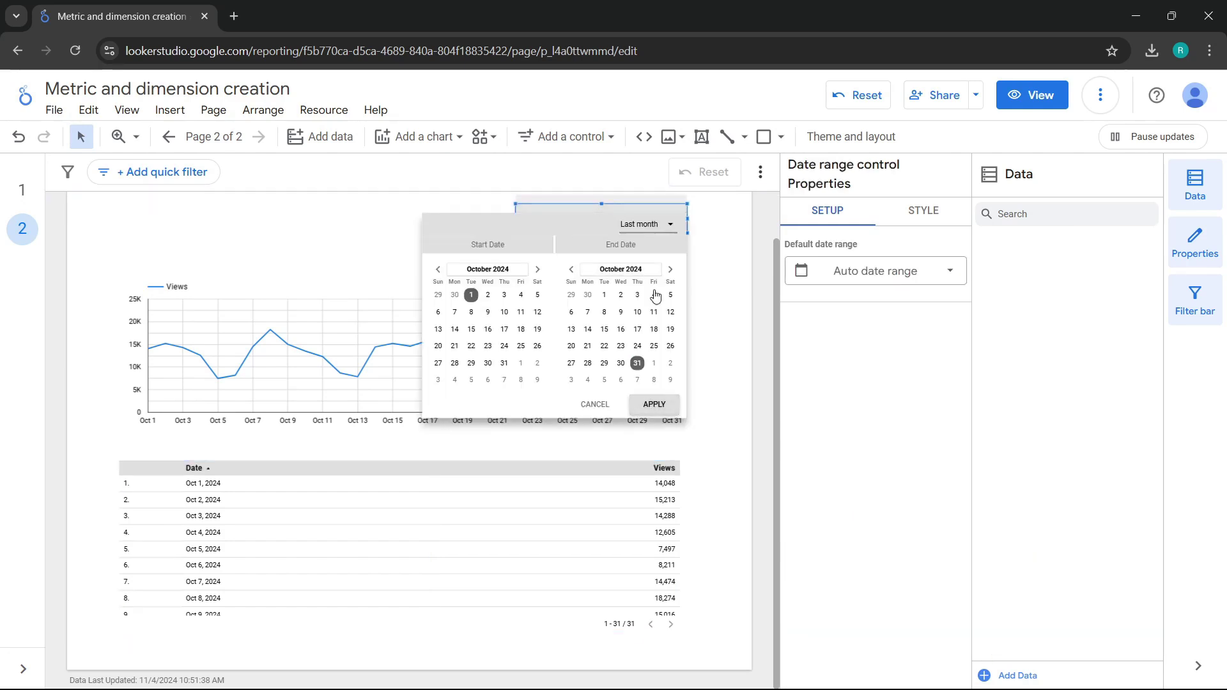
left_click(650, 220)
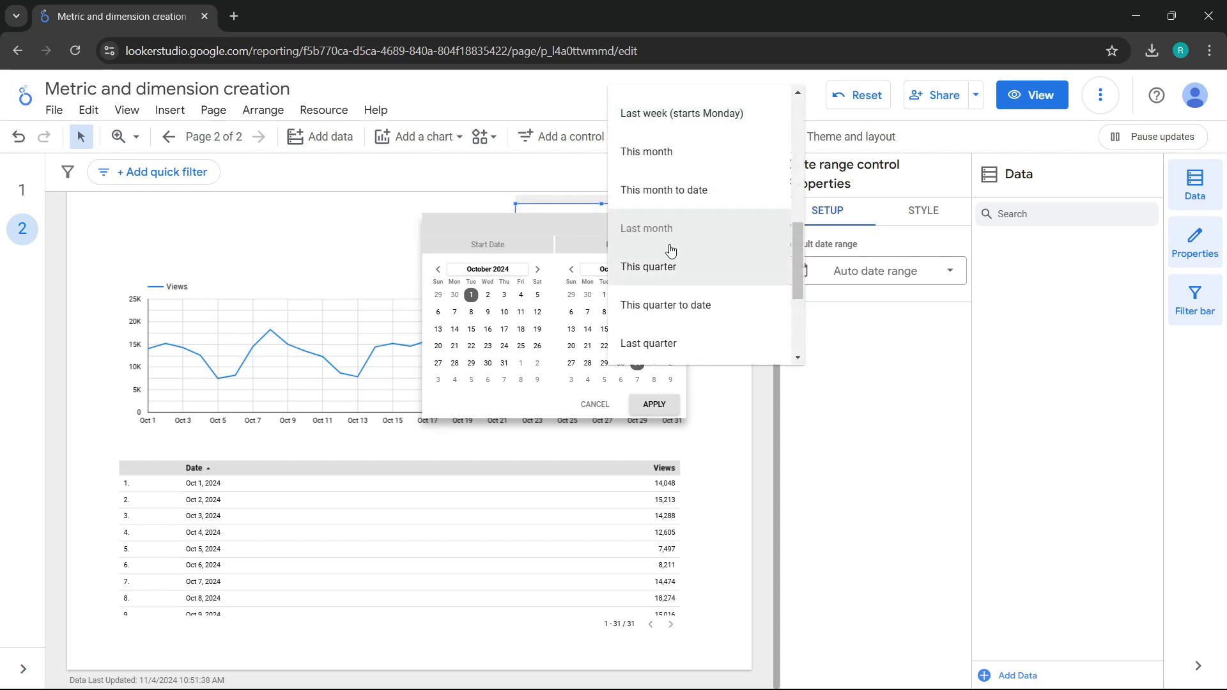
scroll(670, 246, "up", 6)
scroll(671, 240, "down", 2)
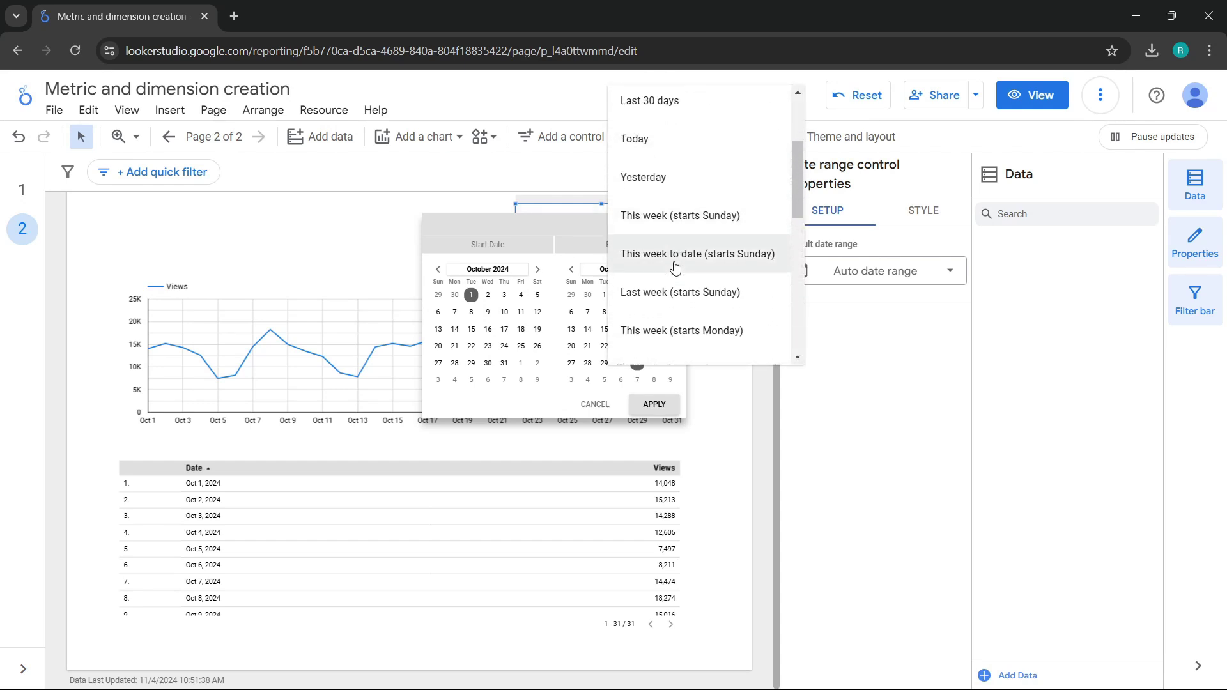
scroll(675, 275, "down", 3)
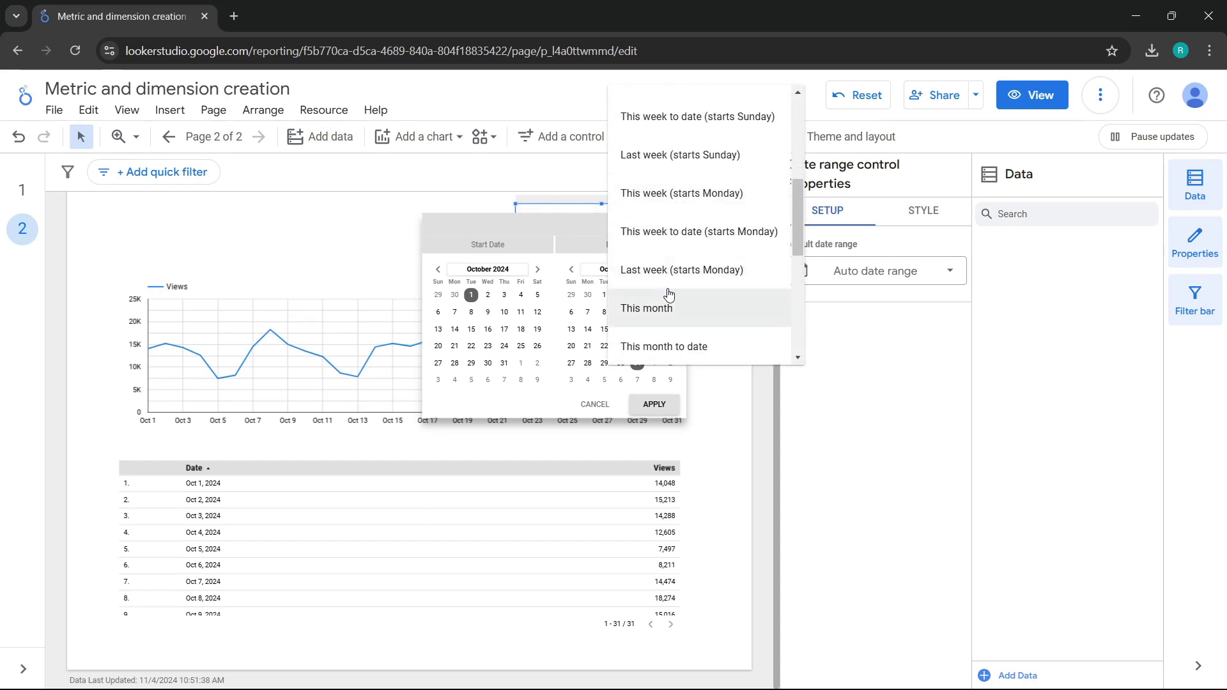
scroll(669, 294, "down", 5)
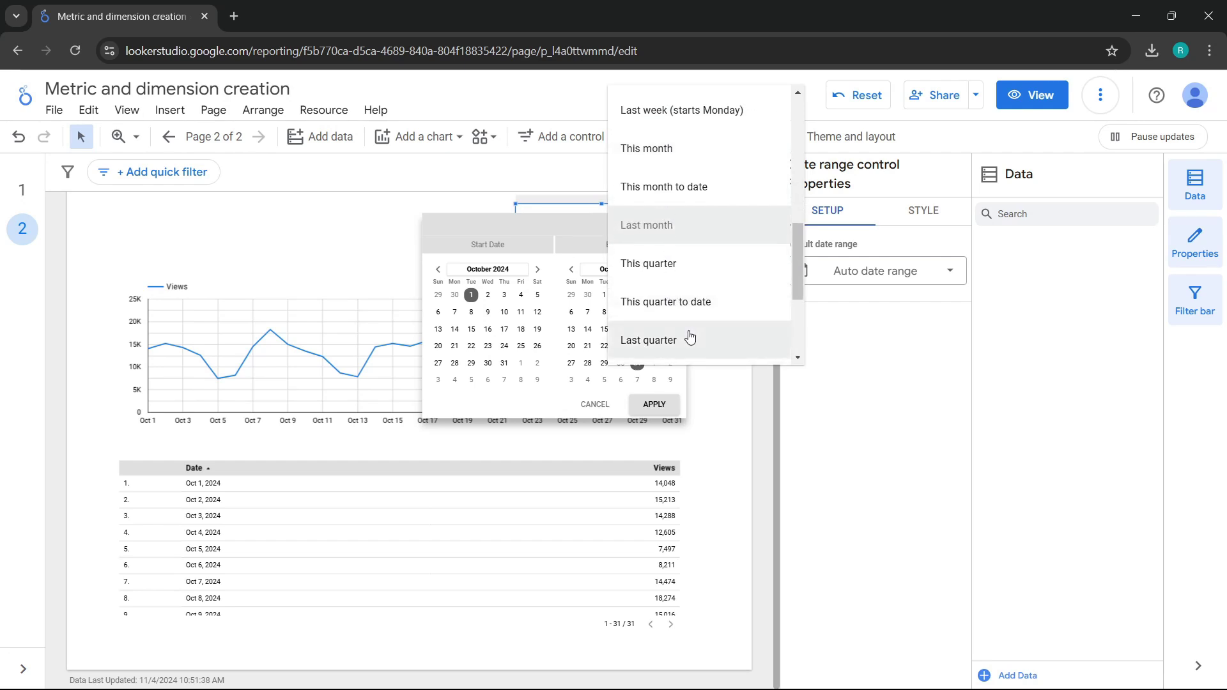
scroll(690, 337, "down", 2)
left_click(657, 296)
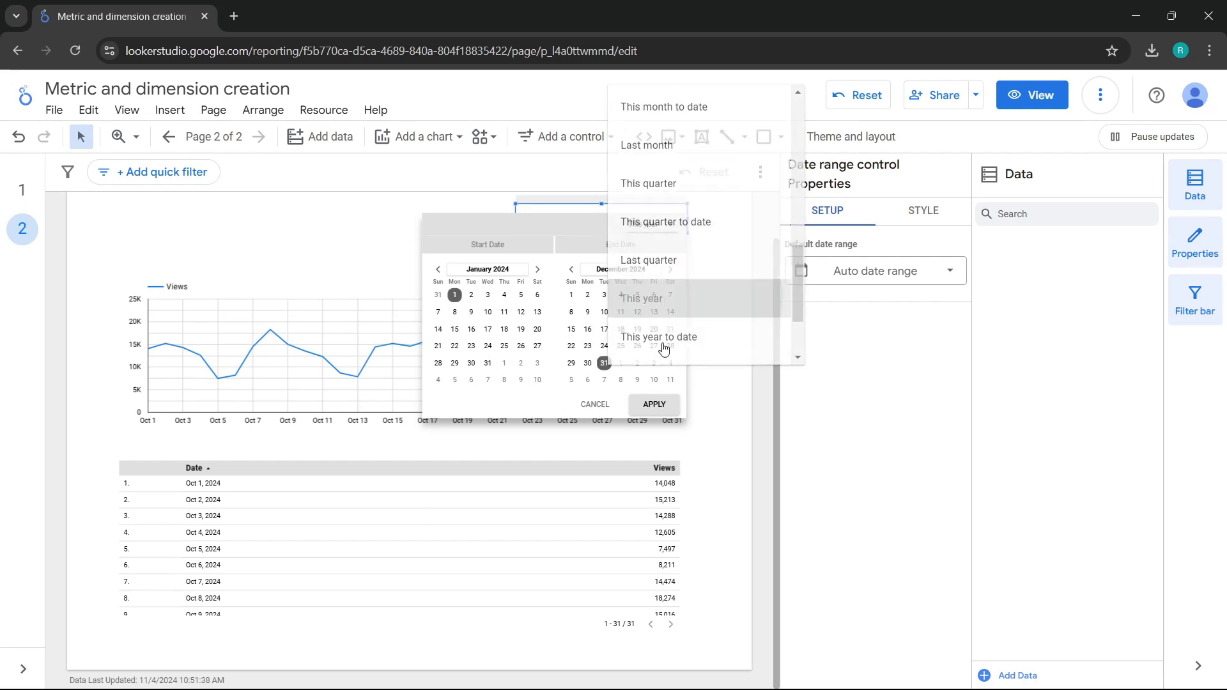
left_click(656, 406)
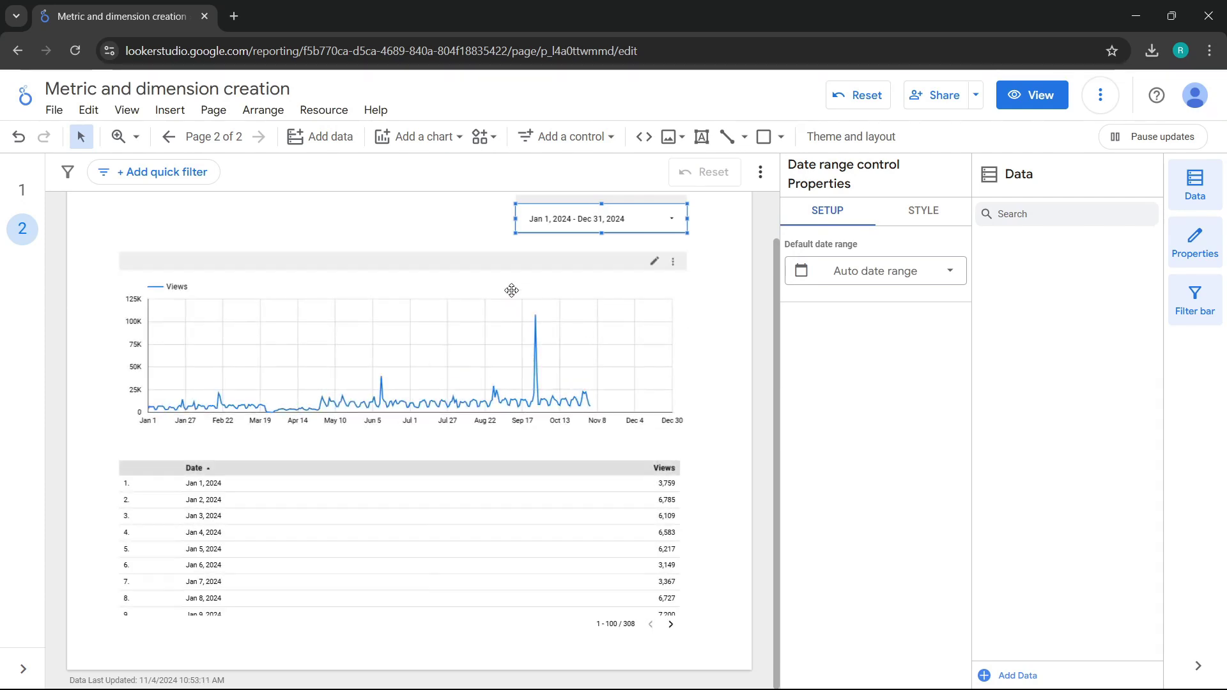
Step: Replace the time series chart's Date dimension with Year month
left_click(508, 284)
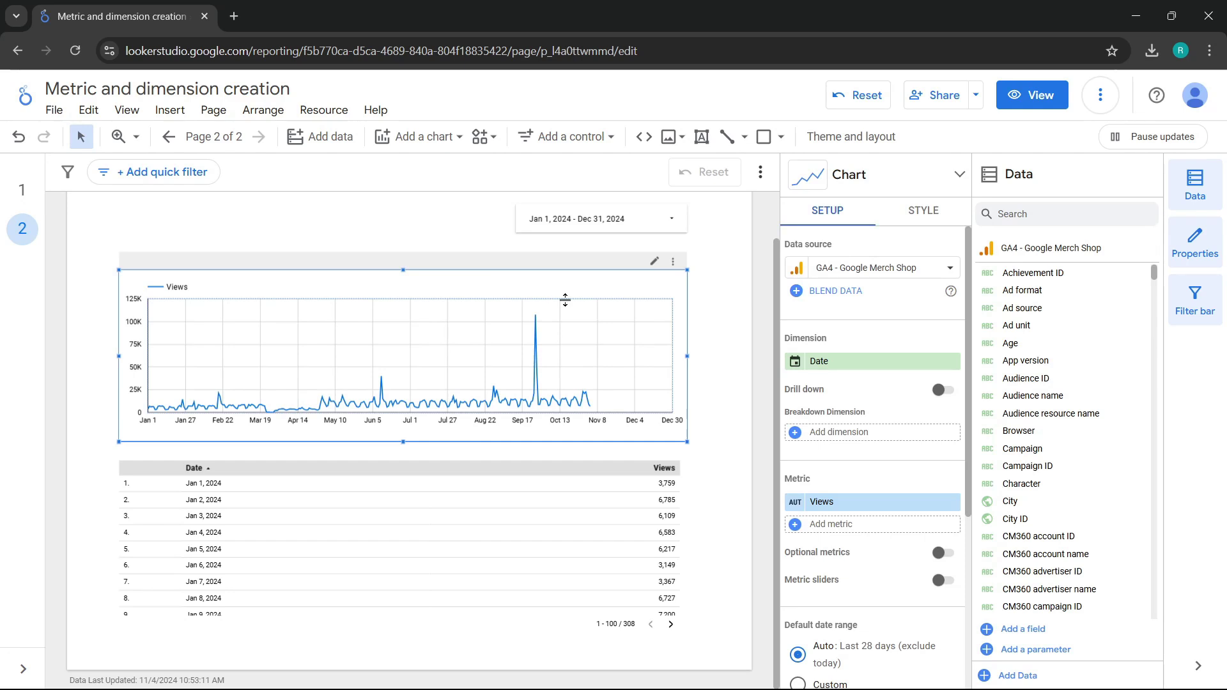
left_click(842, 363)
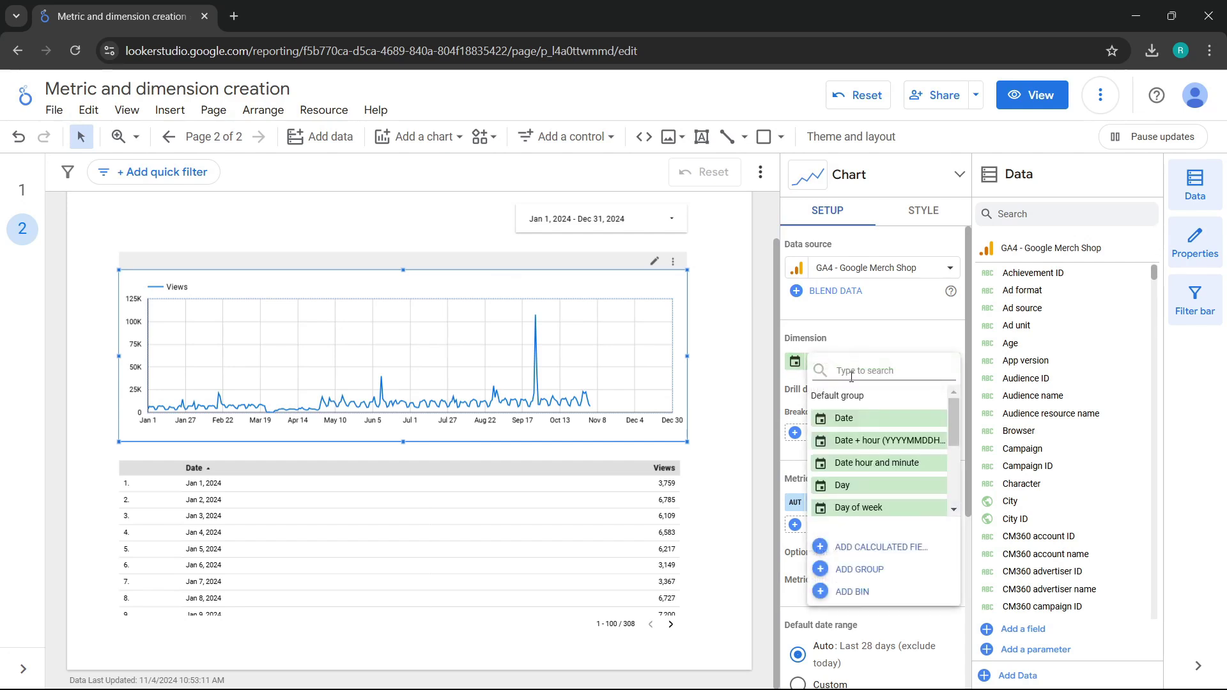
scroll(866, 491, "down", 2)
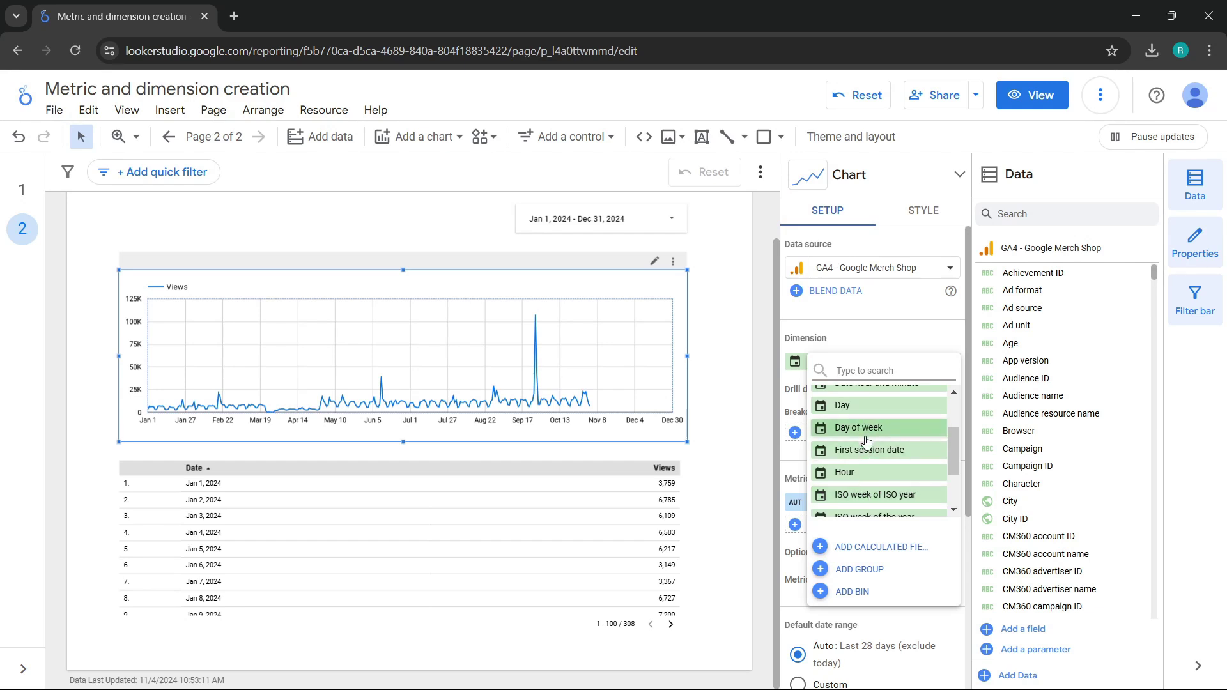
scroll(865, 441, "up", 2)
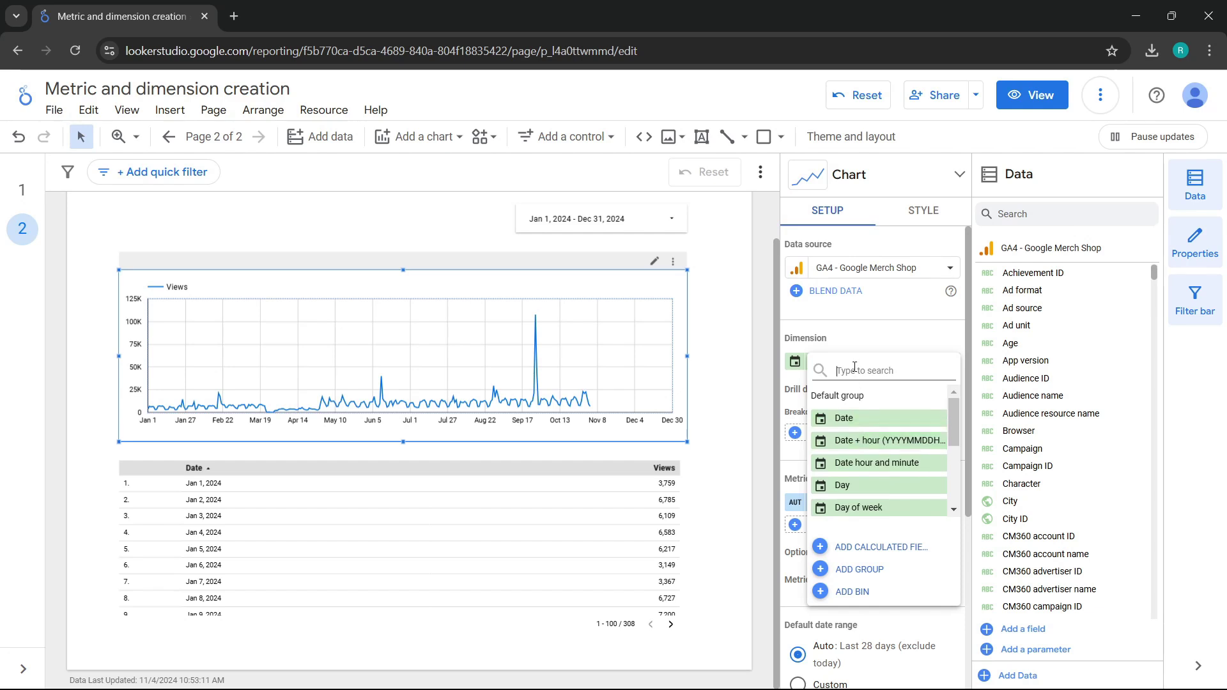
type("mont")
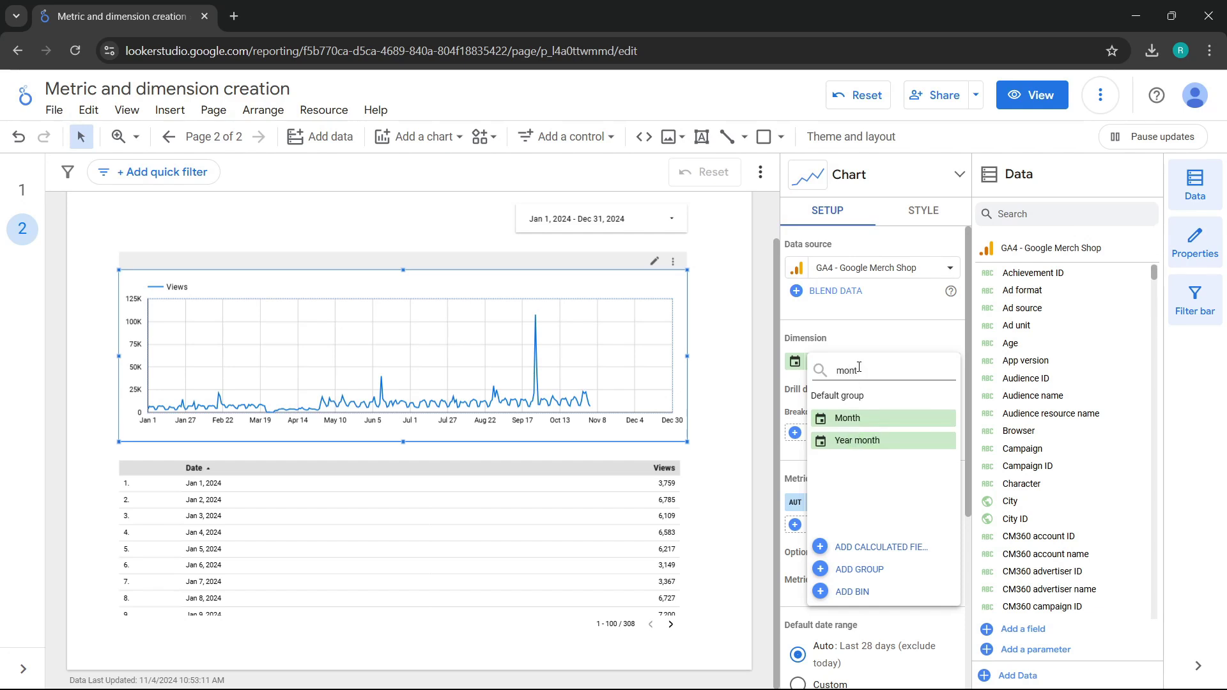
left_click(868, 442)
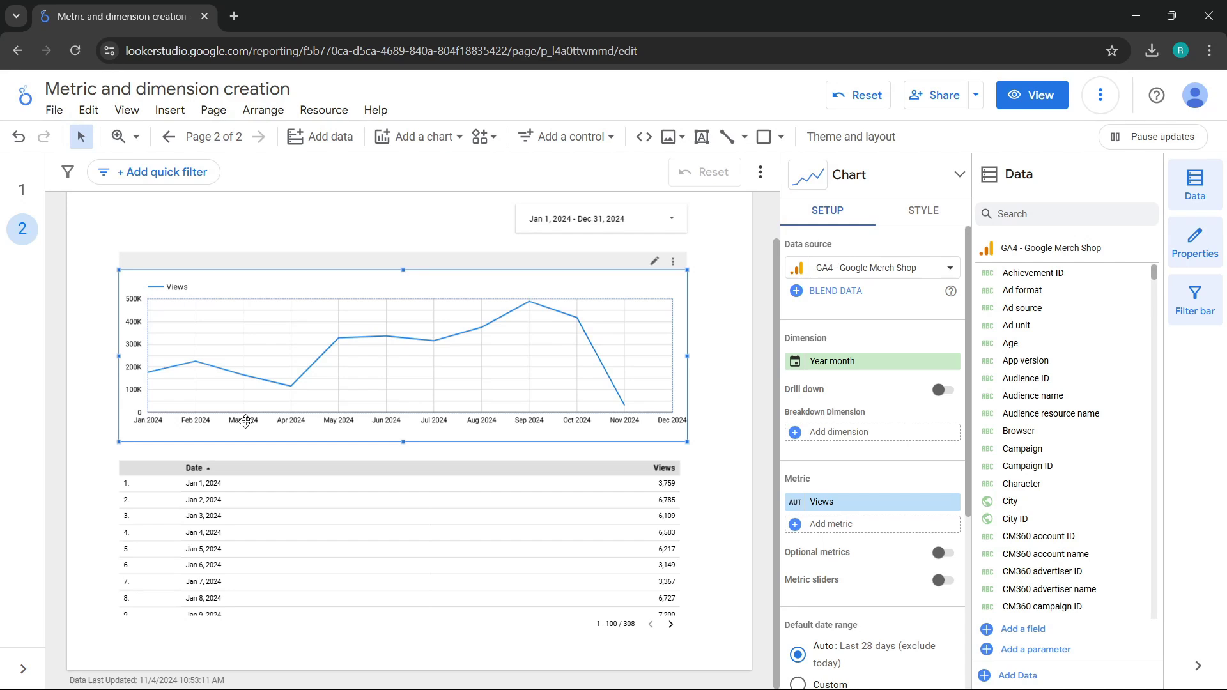
Step: Change the line chart's dimension back to Date
left_click(842, 361)
type("date")
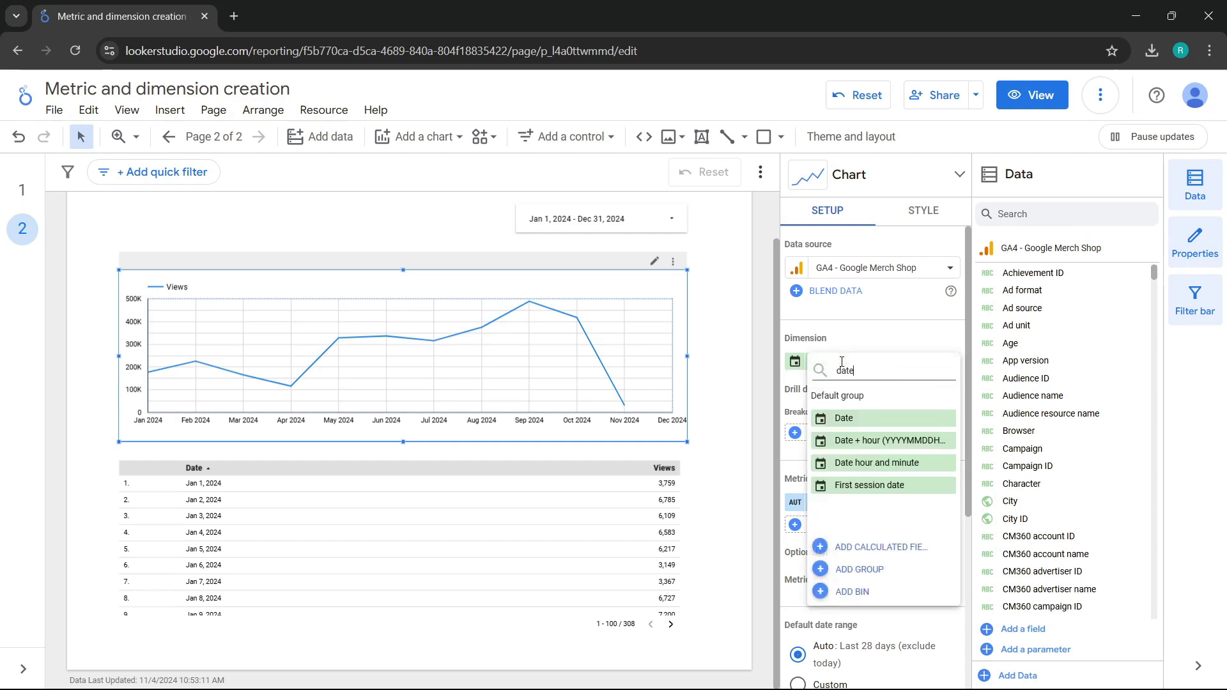
left_click(863, 419)
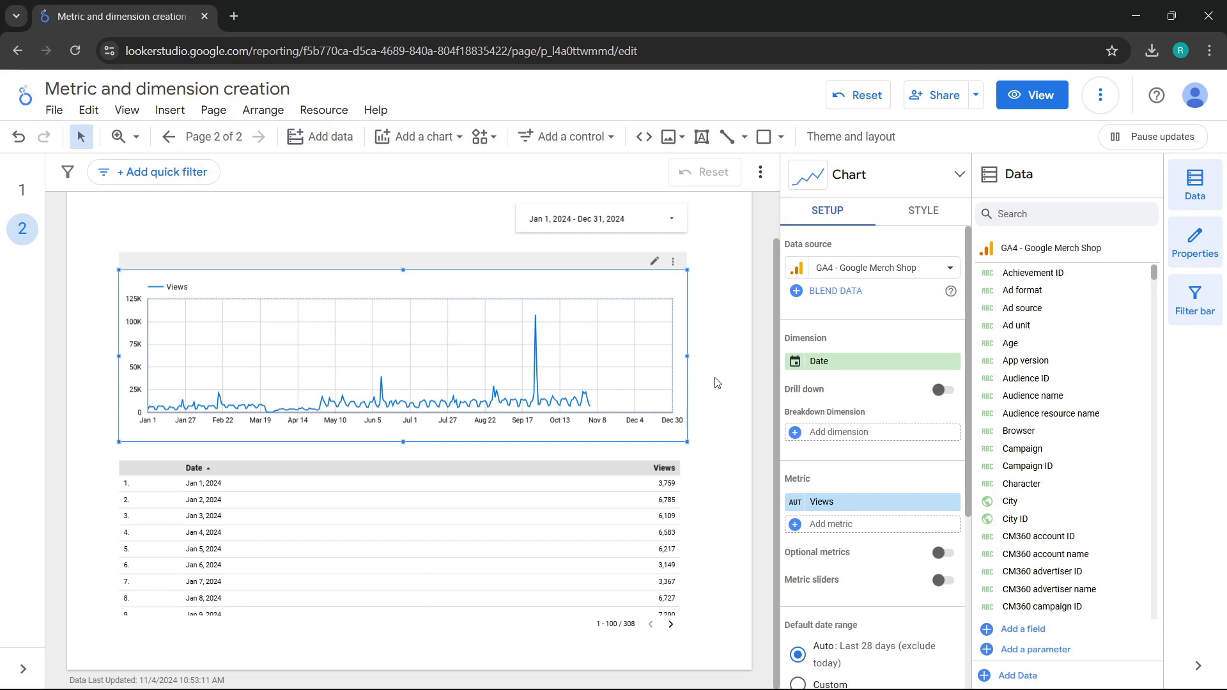
Step: Enable drill down and remove the Year and Date levels, leaving Year Month
left_click(944, 390)
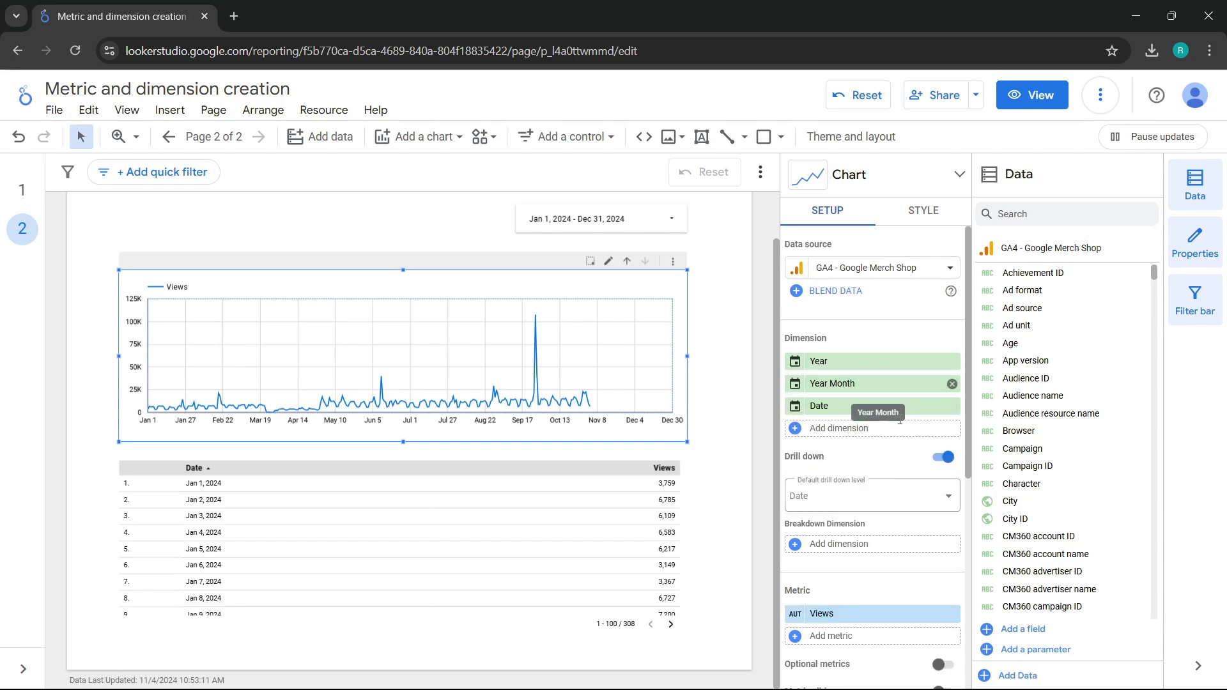
left_click(952, 361)
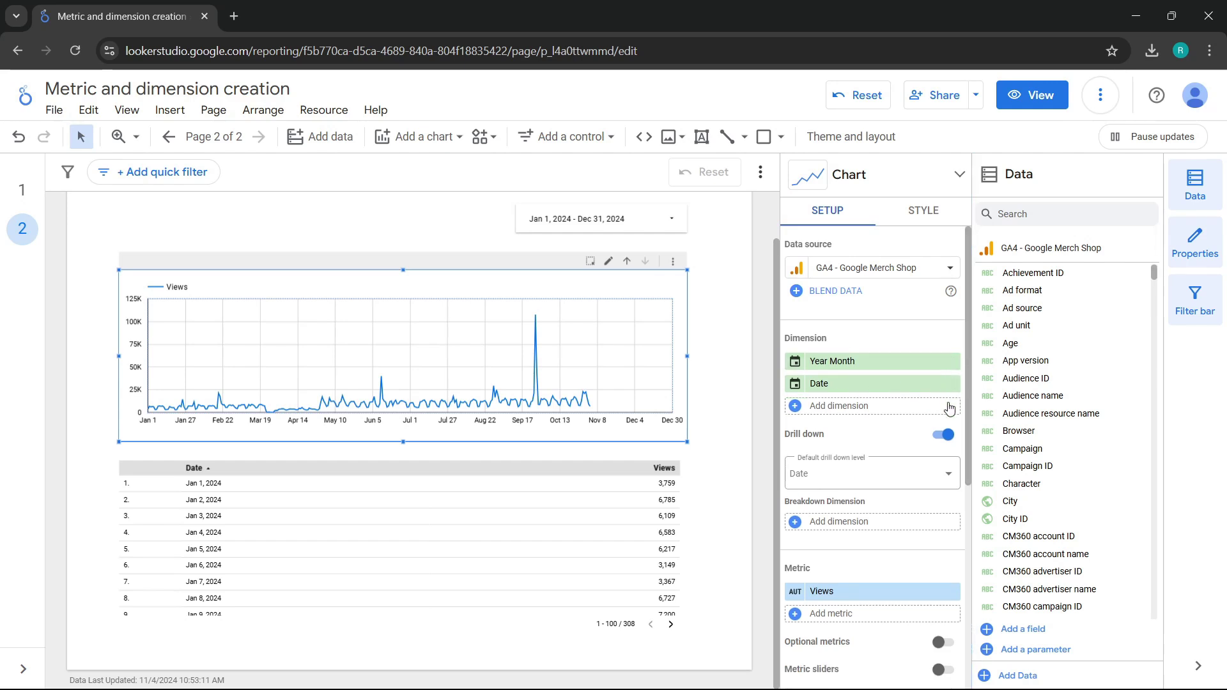
left_click(952, 384)
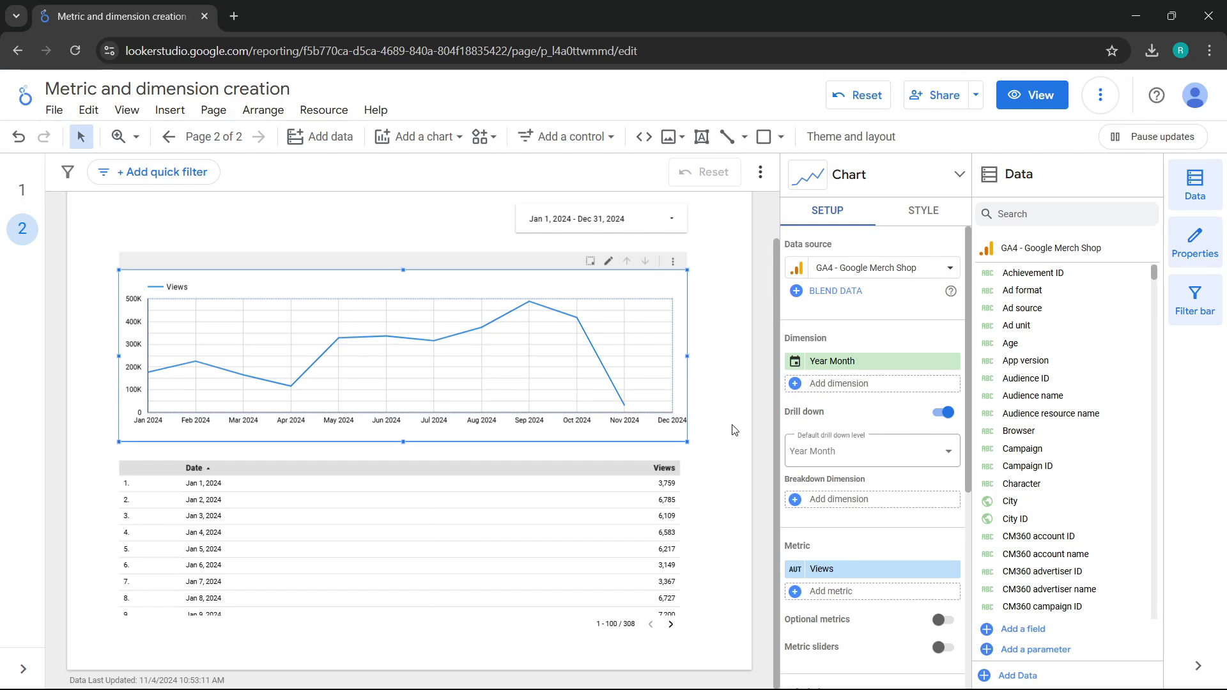
mouse_move(610, 403)
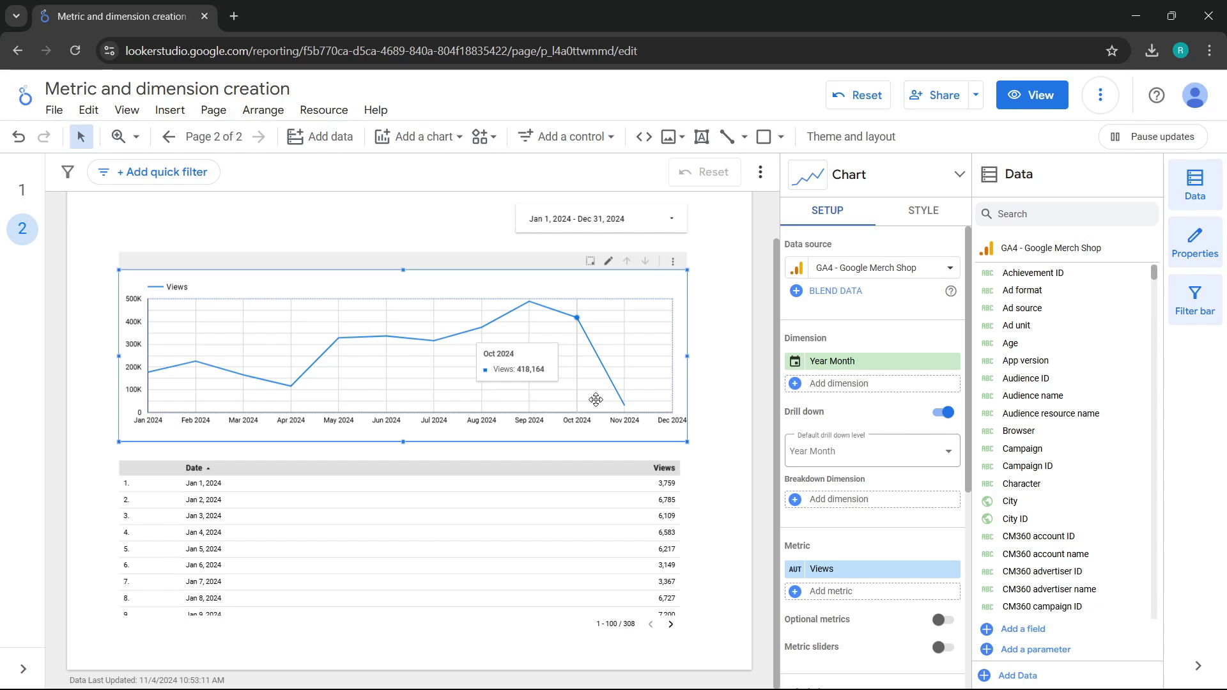
Step: Restore Date as the line chart's dimension in place of Year Month
left_click(885, 362)
type("date")
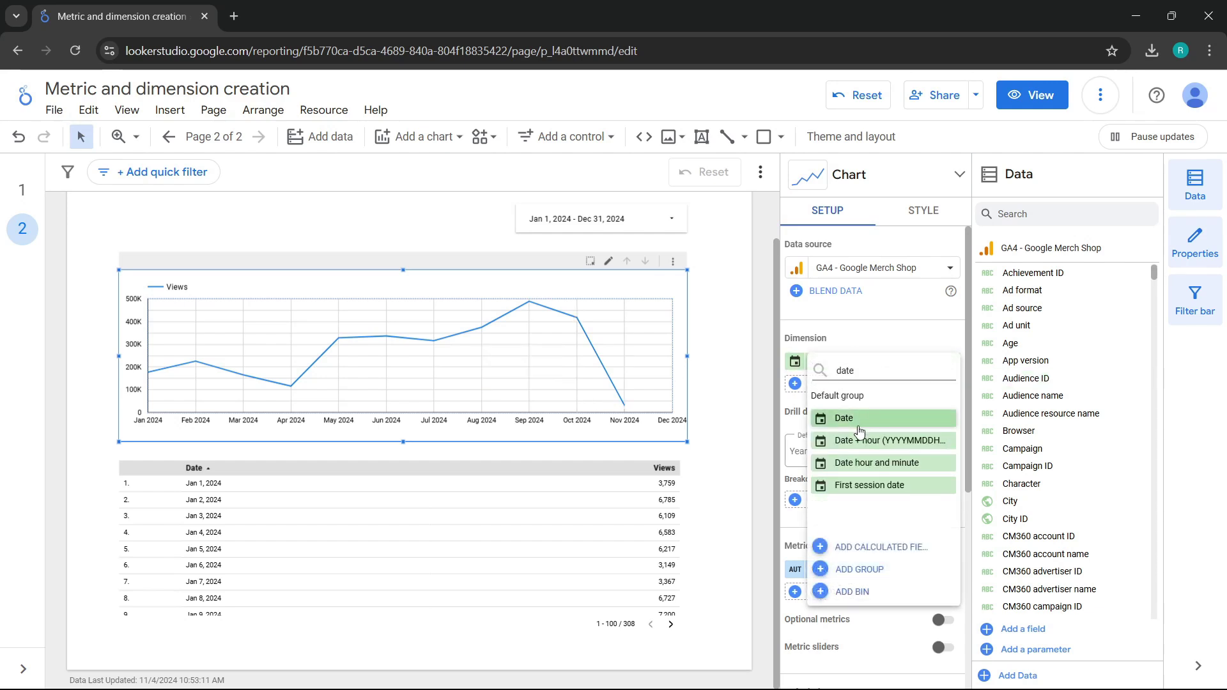
left_click(856, 430)
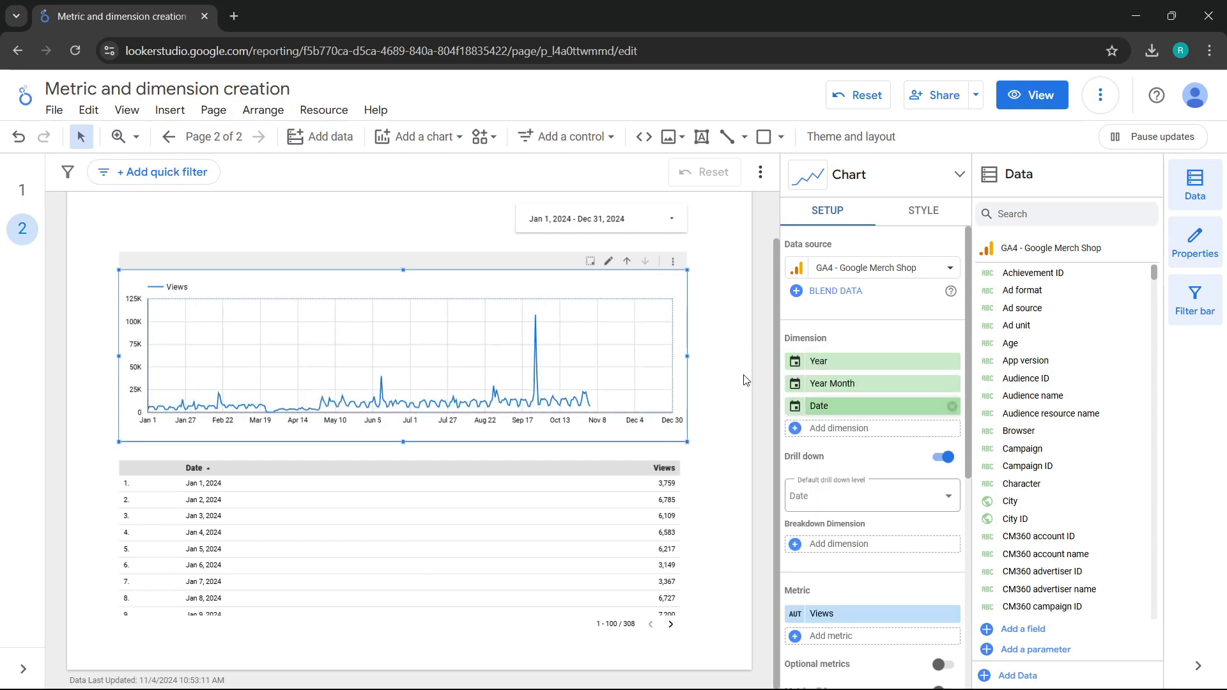
Step: Apply the Last month preset, Oct 1 – Oct 31, 2024, to the date range control
scroll(661, 234, "up", 1)
left_click(637, 268)
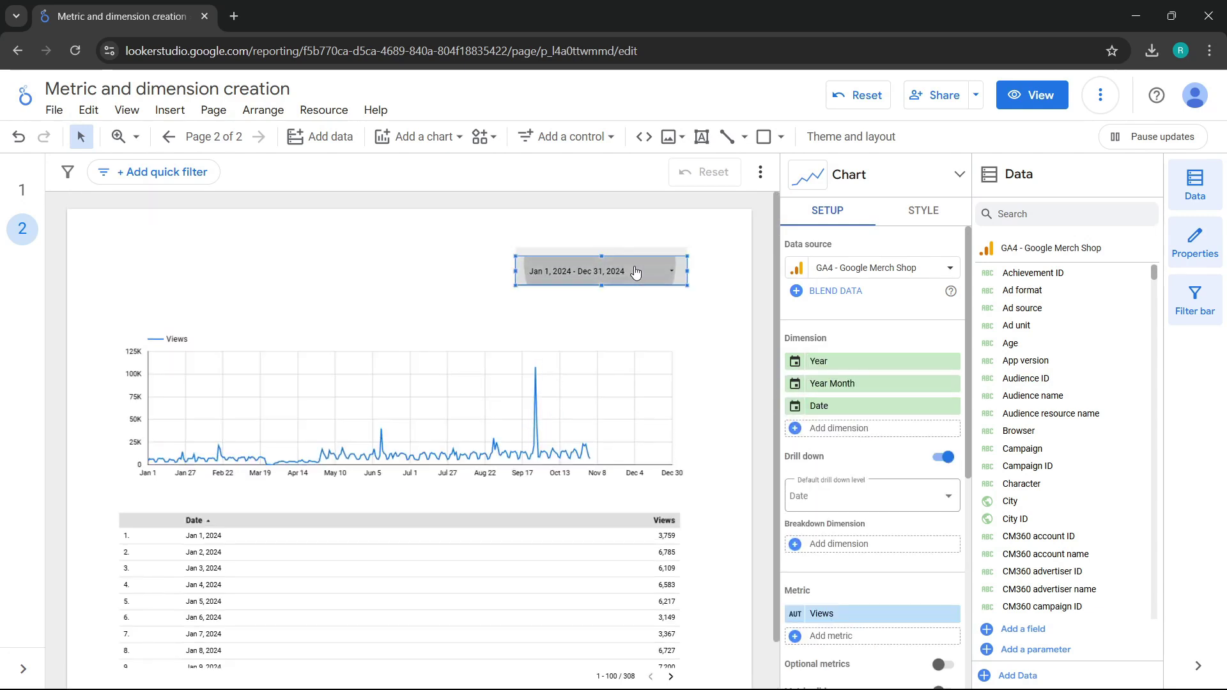
left_click(652, 280)
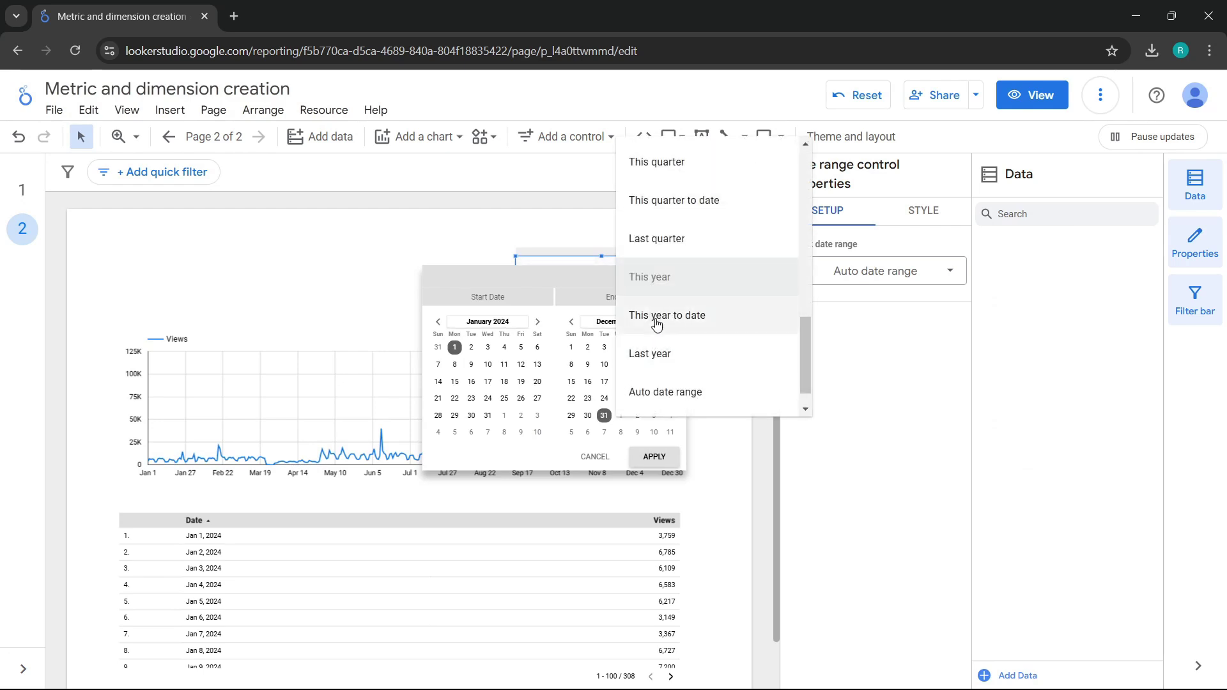
scroll(665, 320, "up", 2)
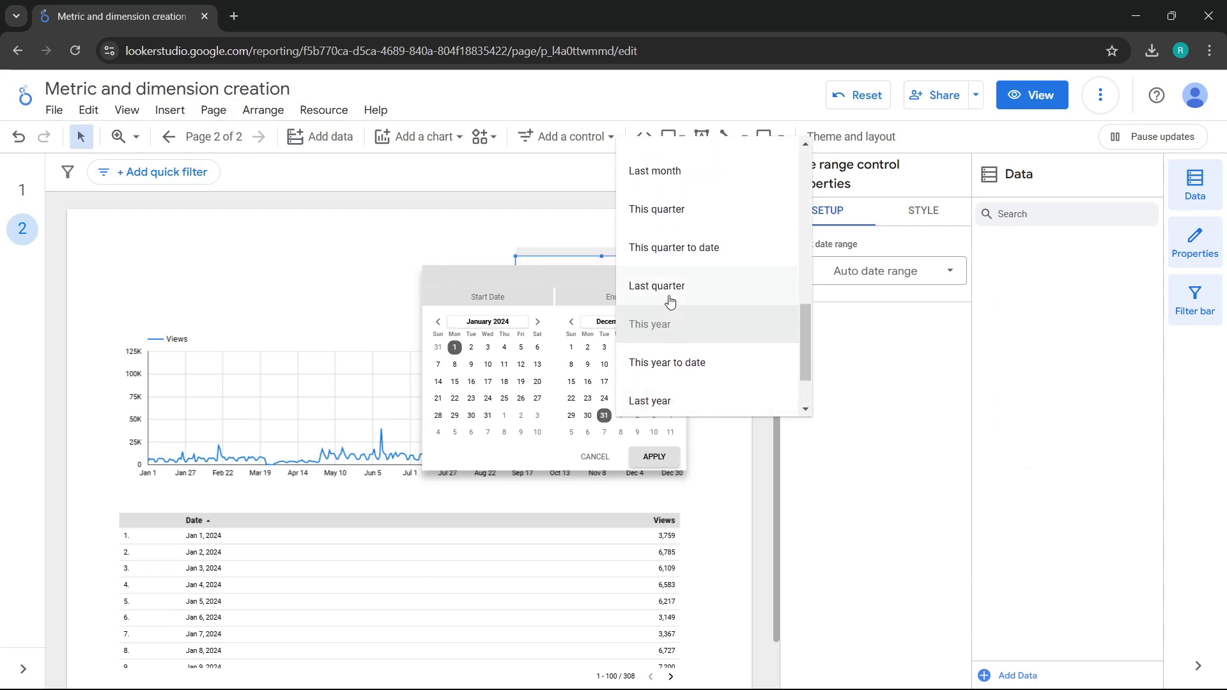
left_click(659, 174)
left_click(668, 458)
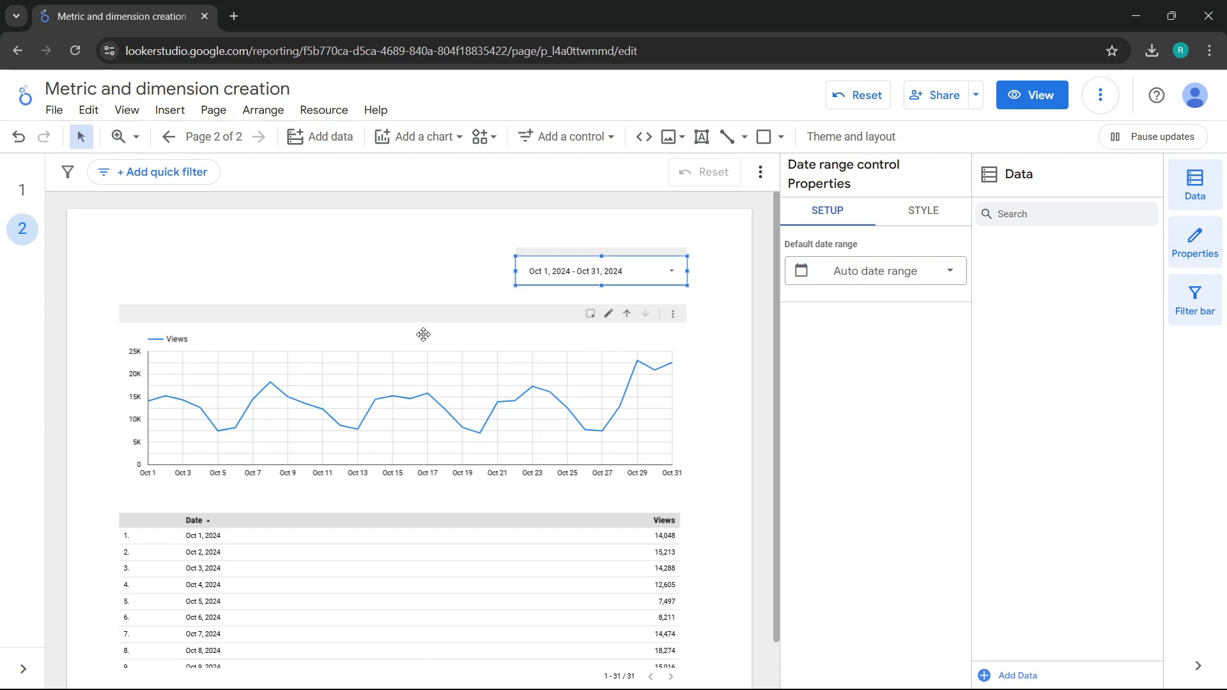
Step: Remove the Year and Year Month dimensions from the time series chart, leaving only Date
left_click(424, 334)
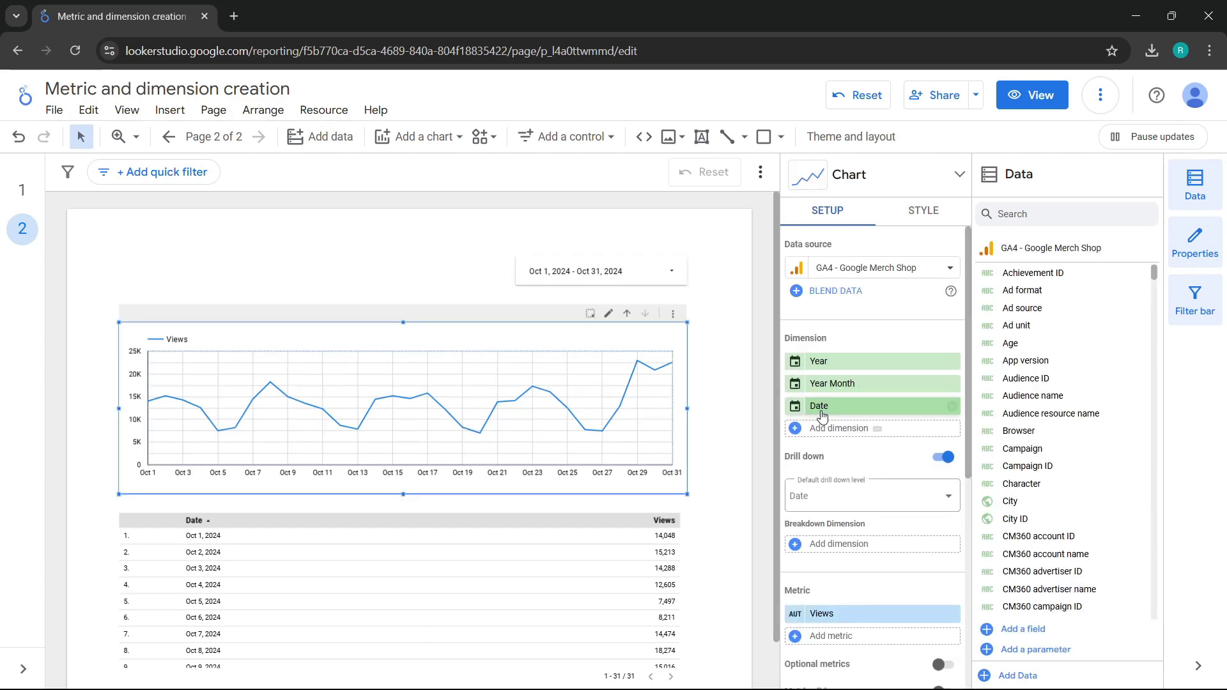
left_click(953, 363)
left_click(953, 363)
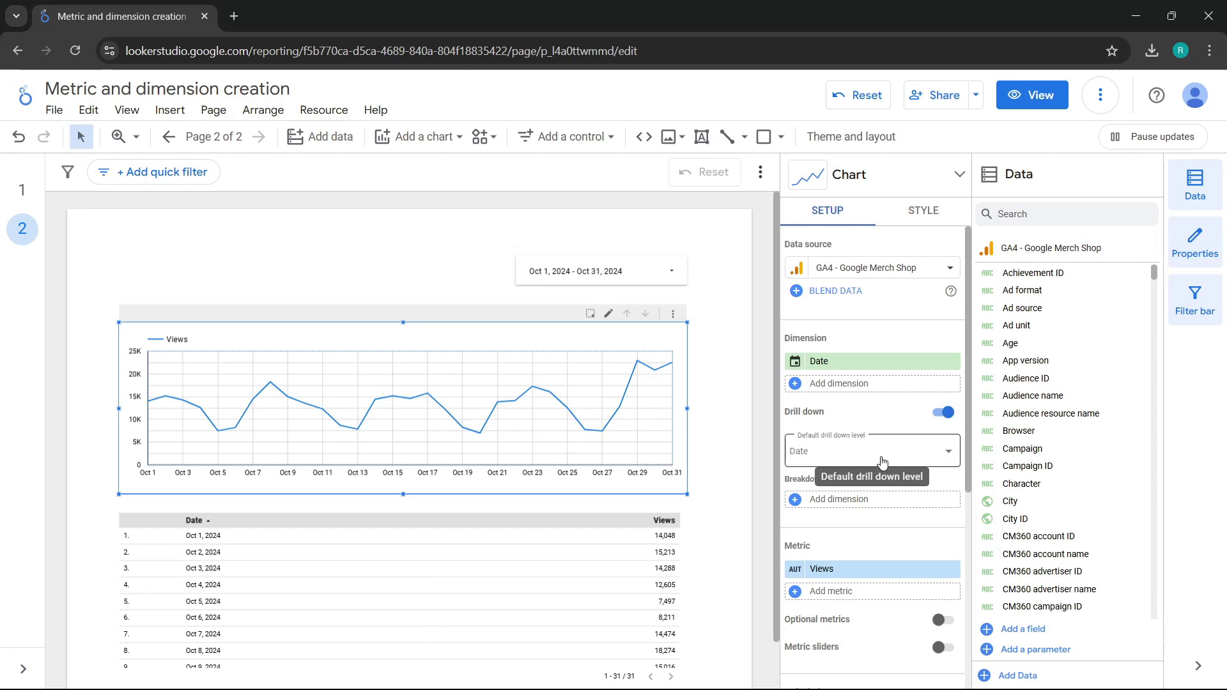
Step: Add Gender as the chart's breakdown dimension, splitting Views into unknown, male and female
left_click(831, 499)
type("gender")
left_click(847, 501)
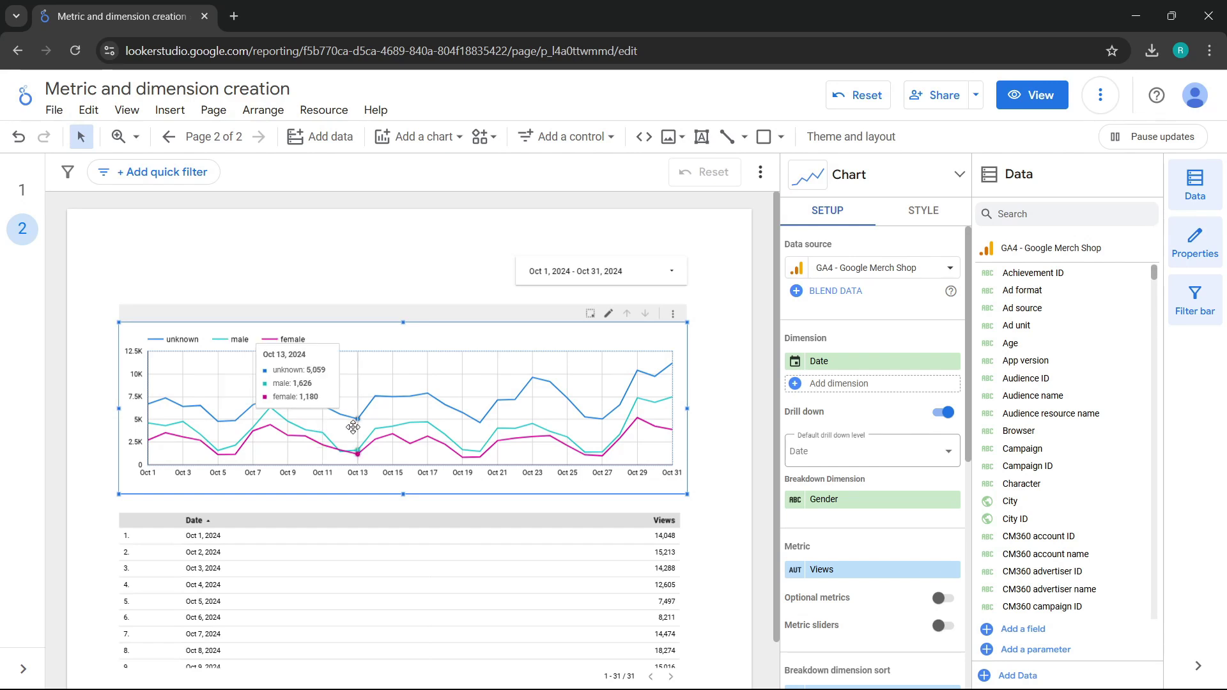
Step: Replace the Gender breakdown with Age, plotting unknown plus six age groups from 18-24 to 65+
left_click(845, 498)
type("age")
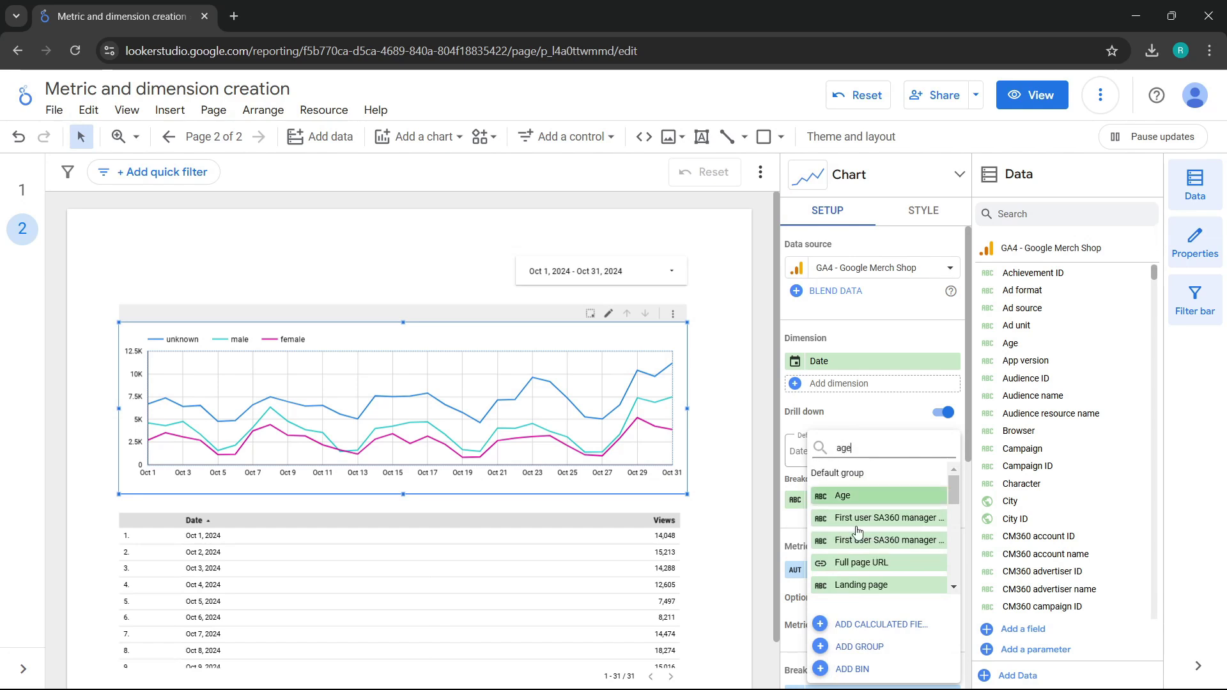
left_click(859, 497)
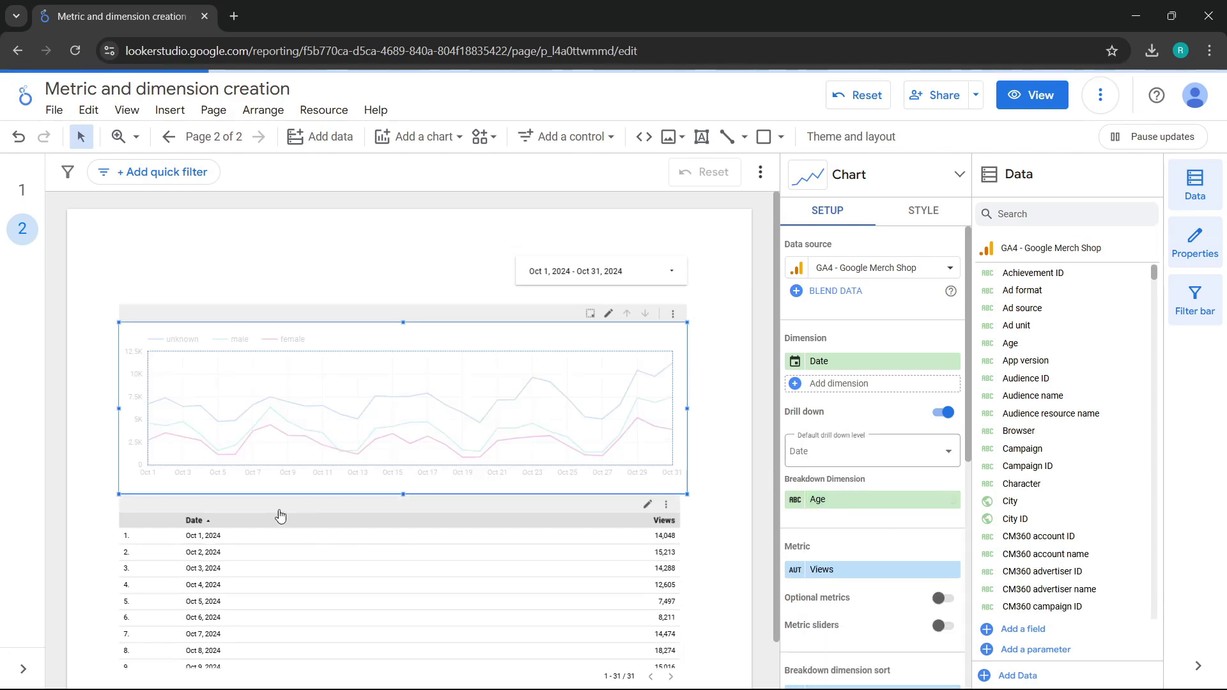
mouse_move(215, 397)
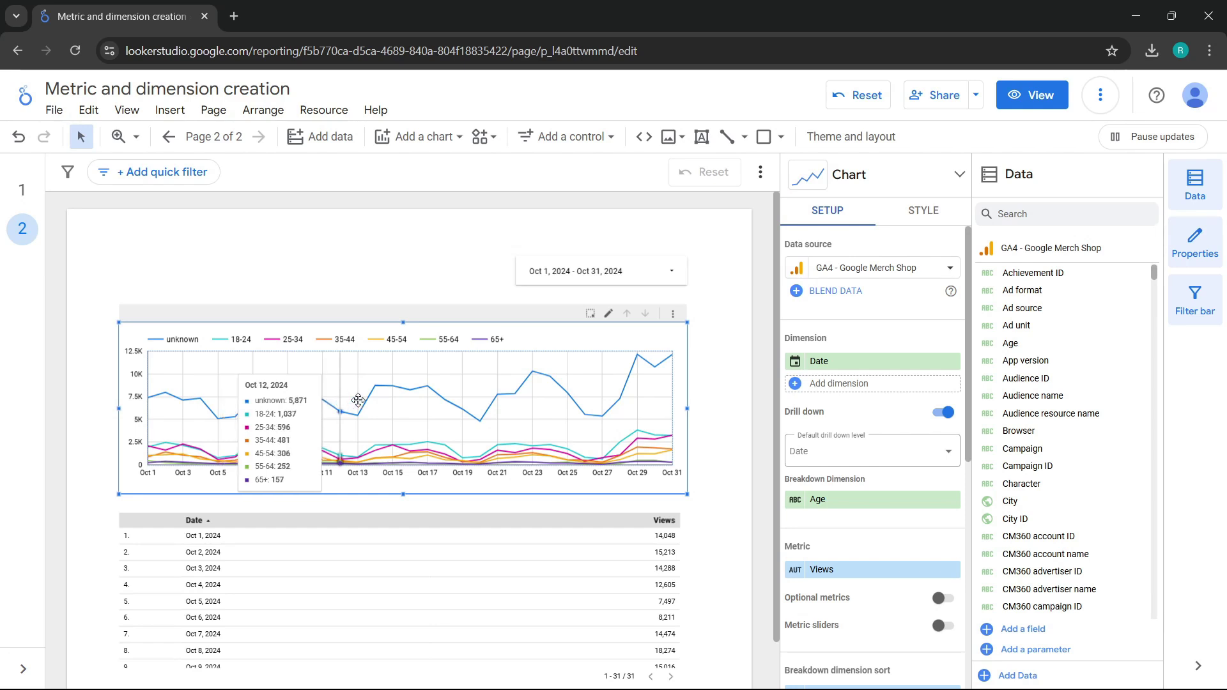
Step: Set the current page's canvas to a custom size of 1200 by 1800 px
right_click(739, 337)
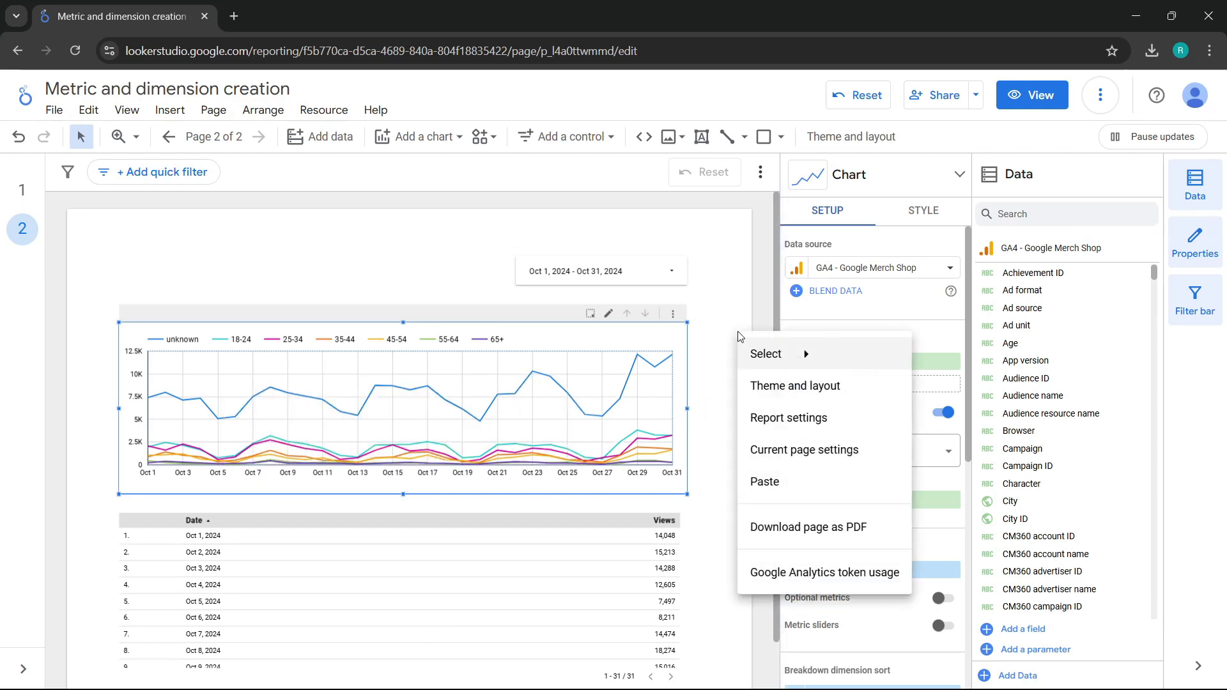
left_click(767, 448)
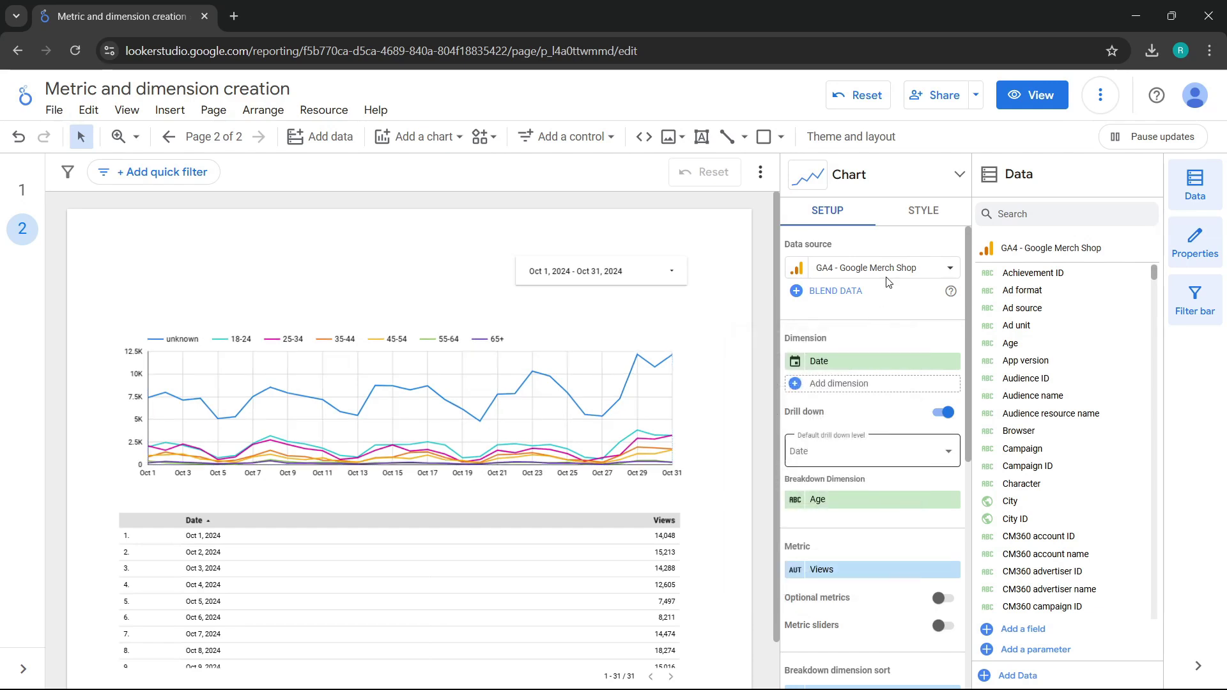
left_click(923, 212)
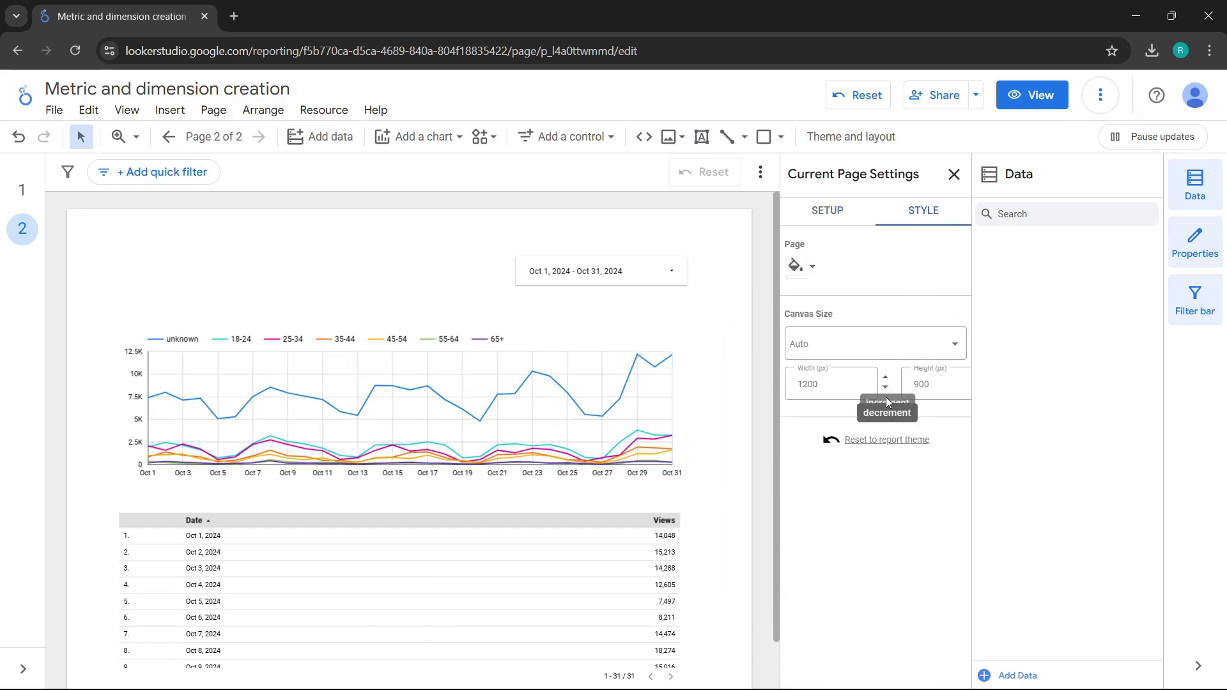
left_click(919, 382)
type("1800")
key("Return")
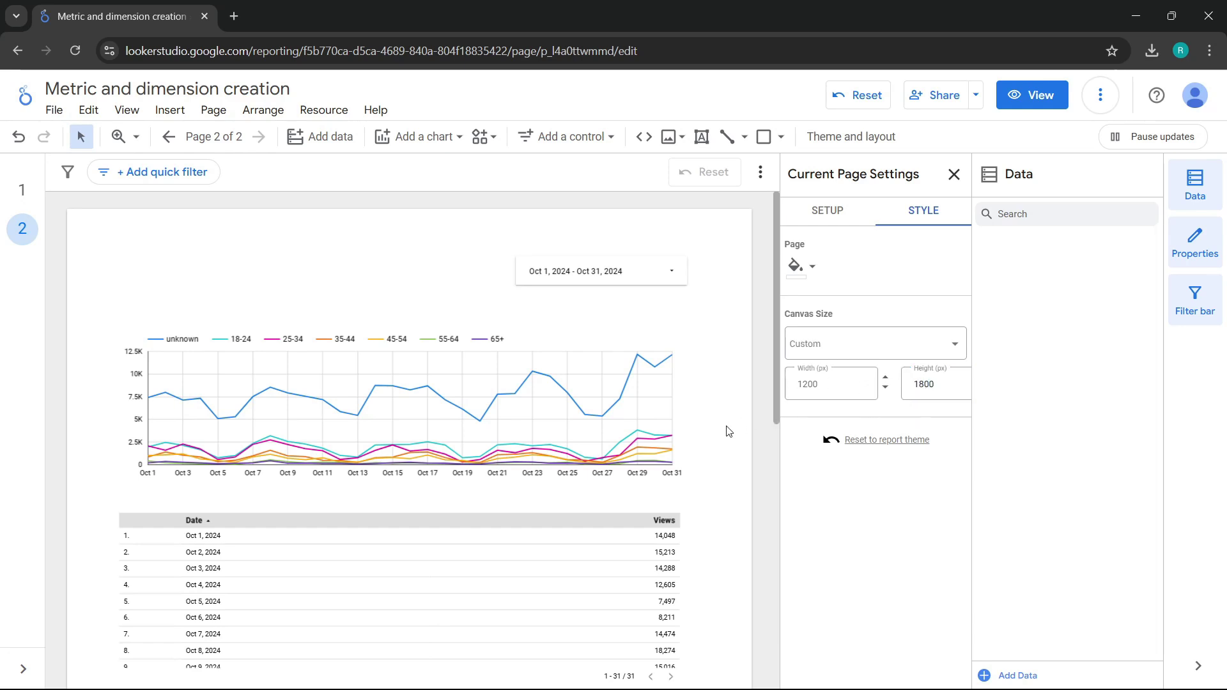
scroll(727, 431, "down", 3)
scroll(727, 430, "down", 3)
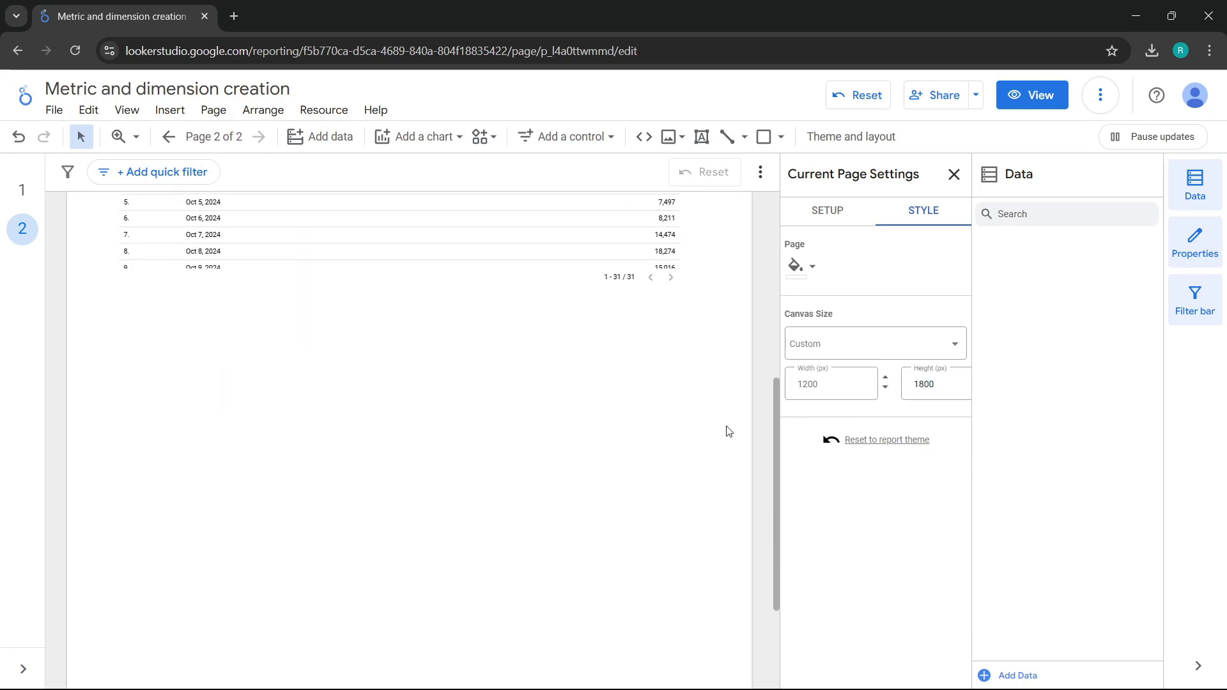
scroll(420, 461, "down", 2)
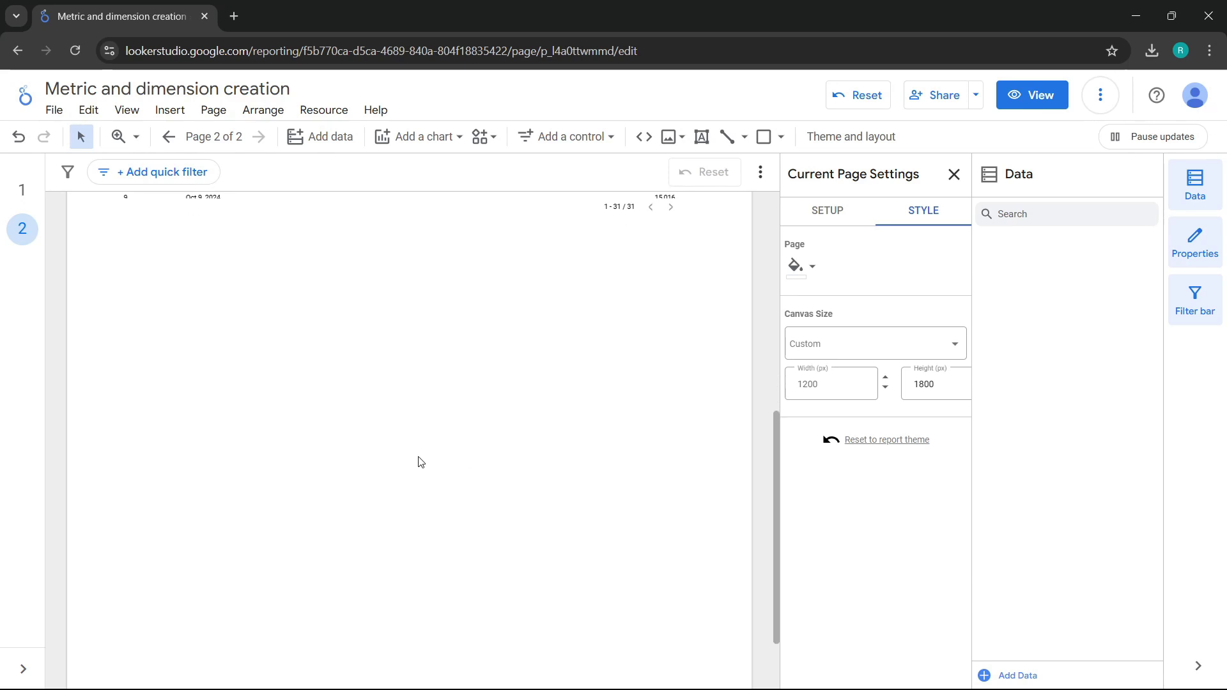
Step: Place a Views-by-Gender pie chart below the table
left_click(428, 142)
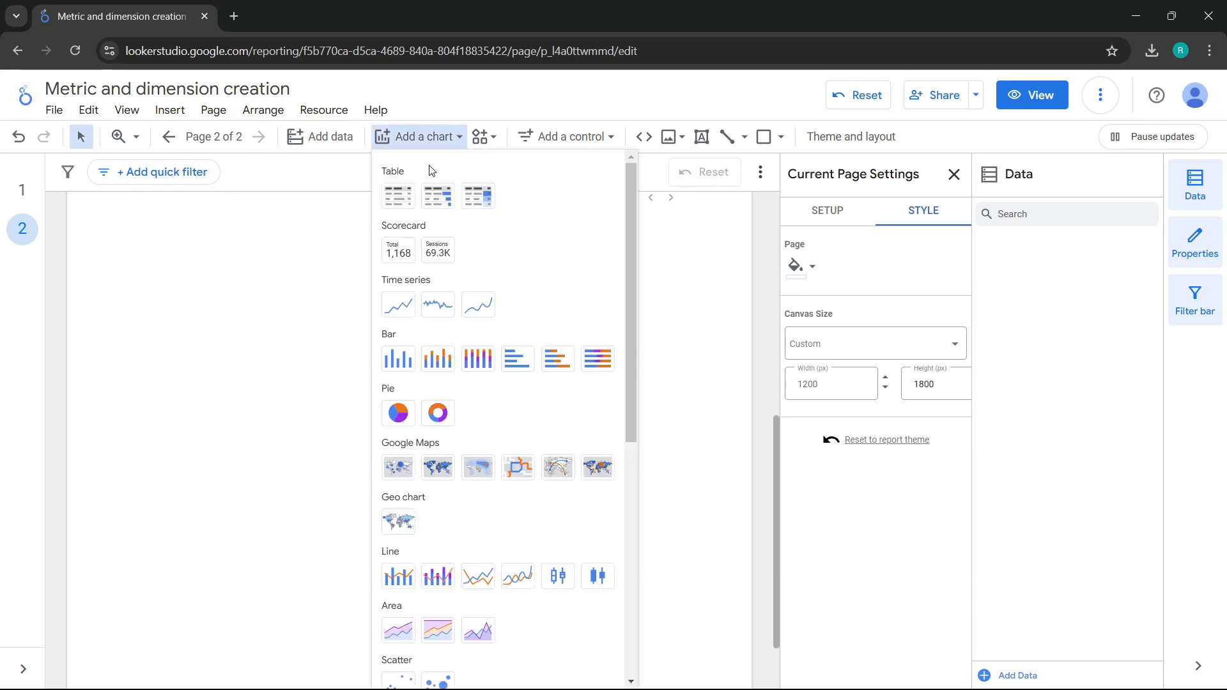
left_click(403, 419)
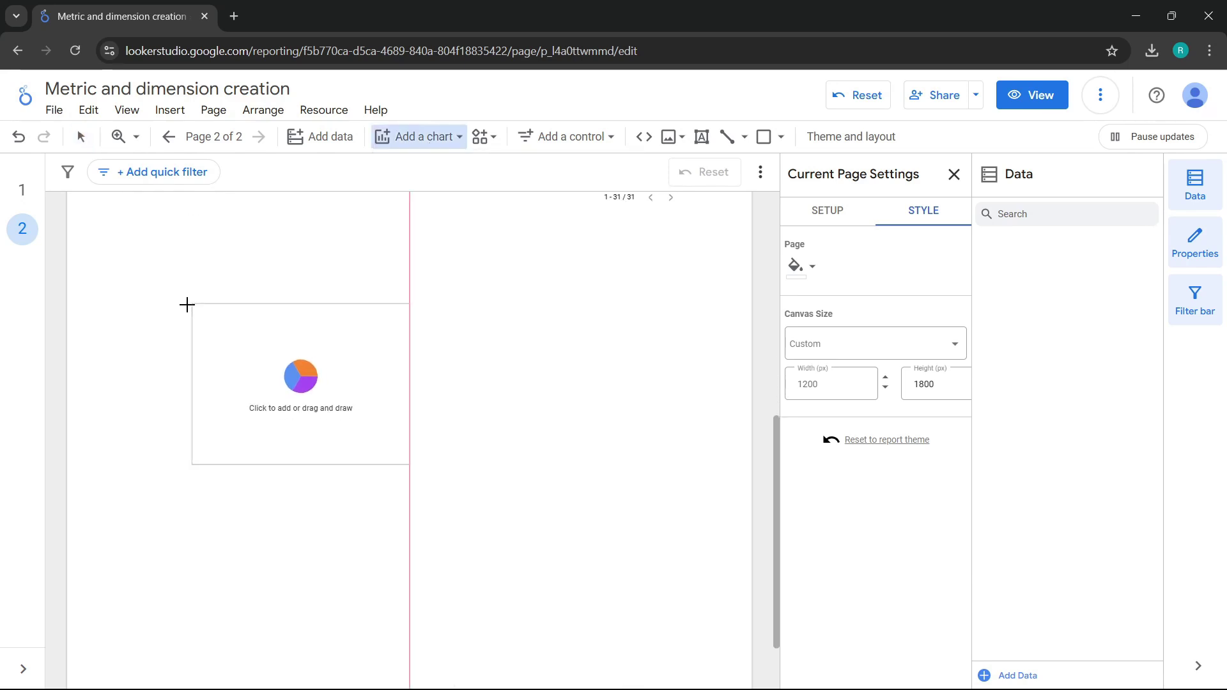
scroll(164, 313, "up", 2)
key("Escape")
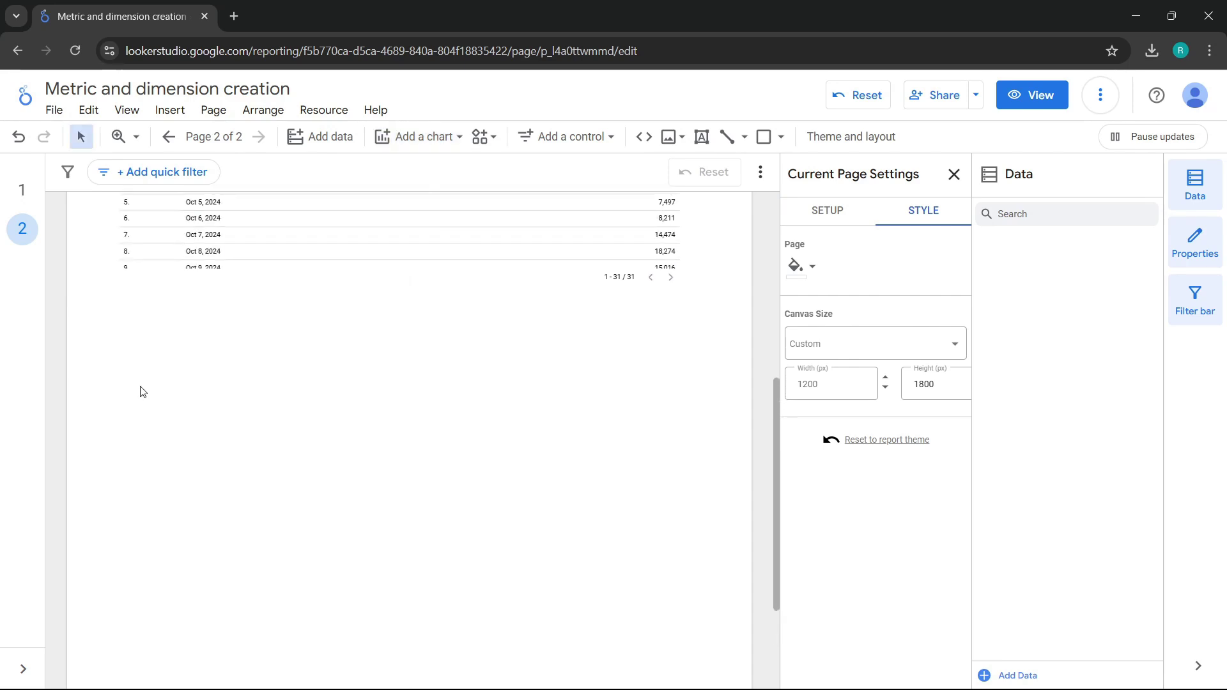
left_click(141, 394)
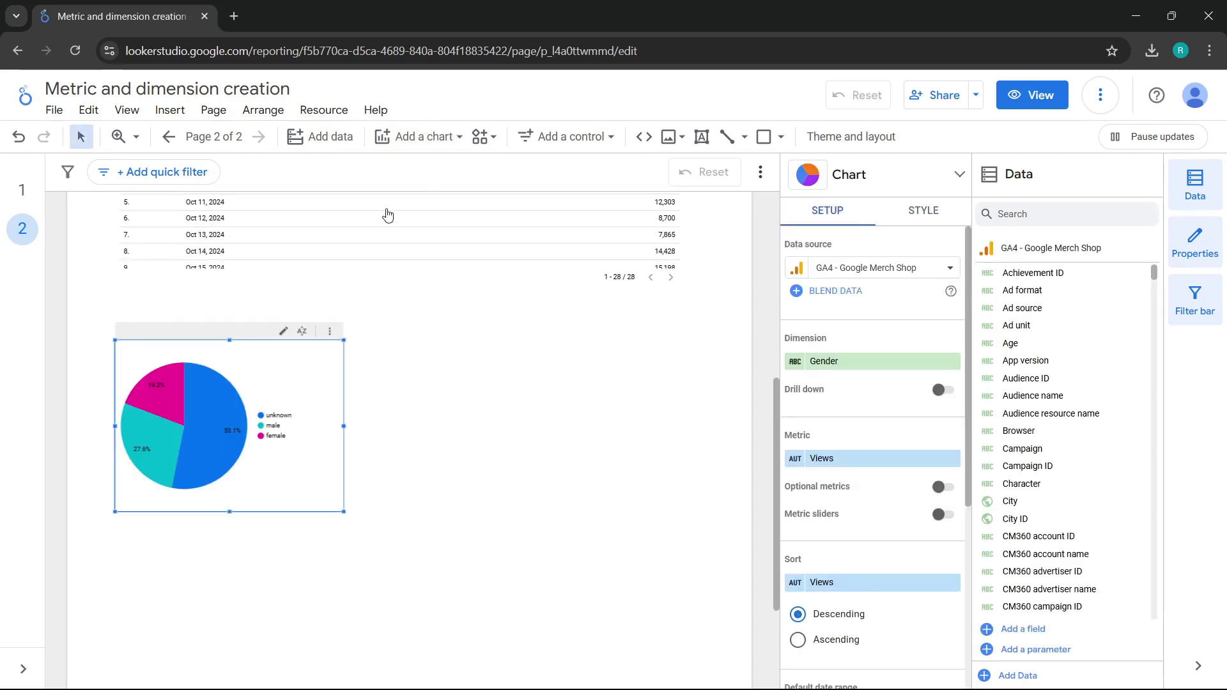
Step: Add a Views scorecard reading 377,491 beside the pie chart
left_click(404, 140)
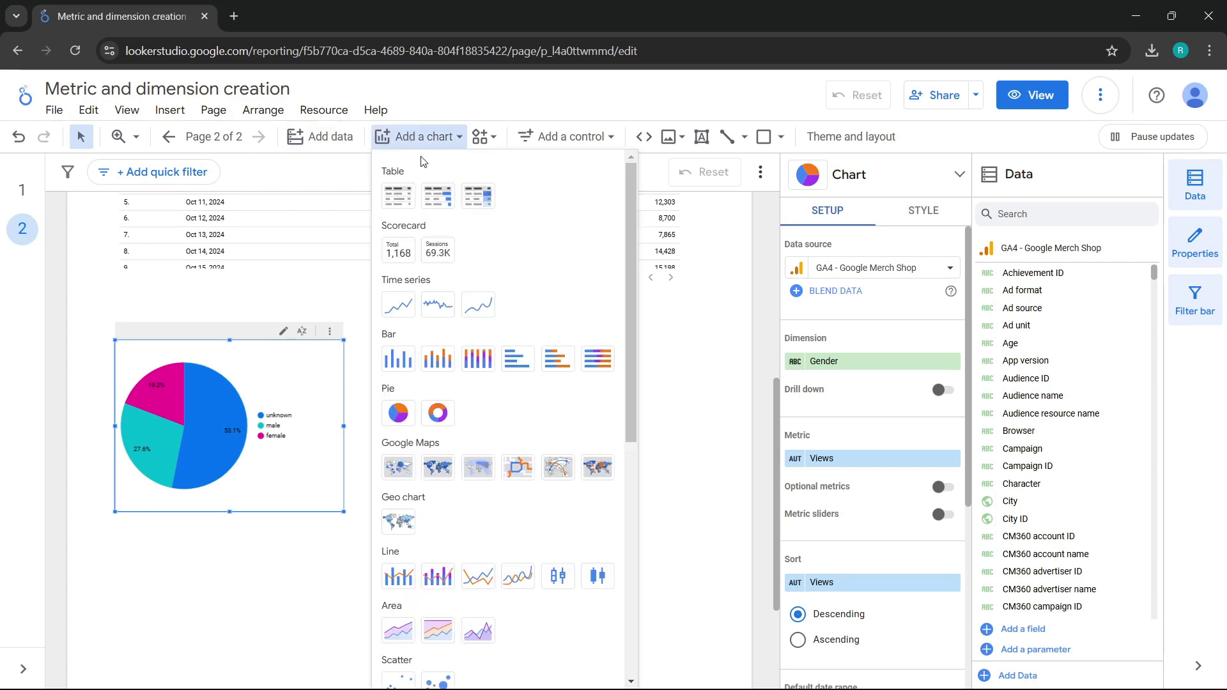
left_click(393, 242)
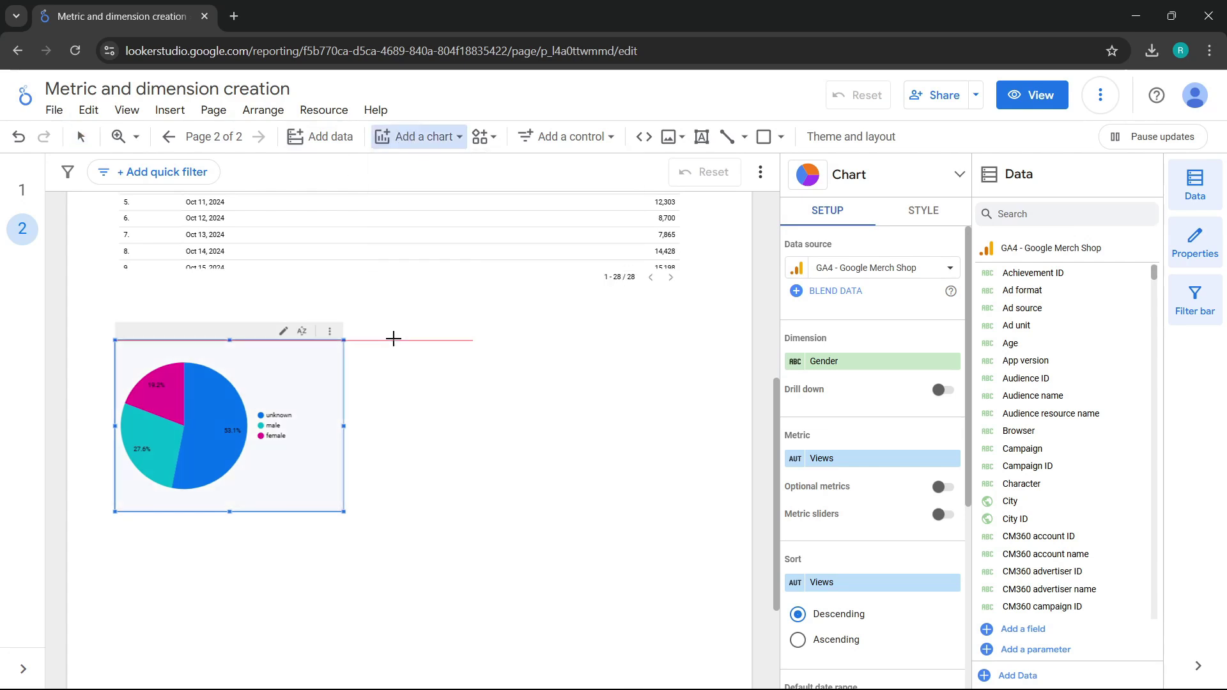
key("Escape")
left_click(394, 344)
scroll(391, 333, "down", 1)
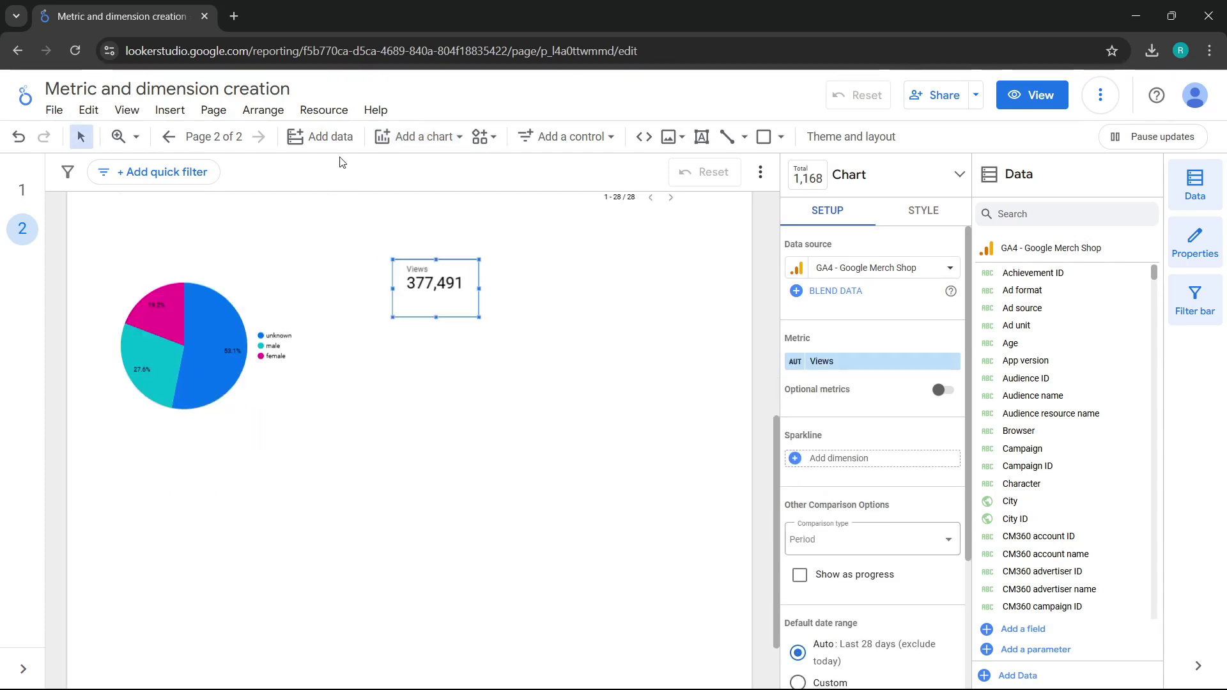
Step: Insert a column chart below the pie chart
left_click(398, 138)
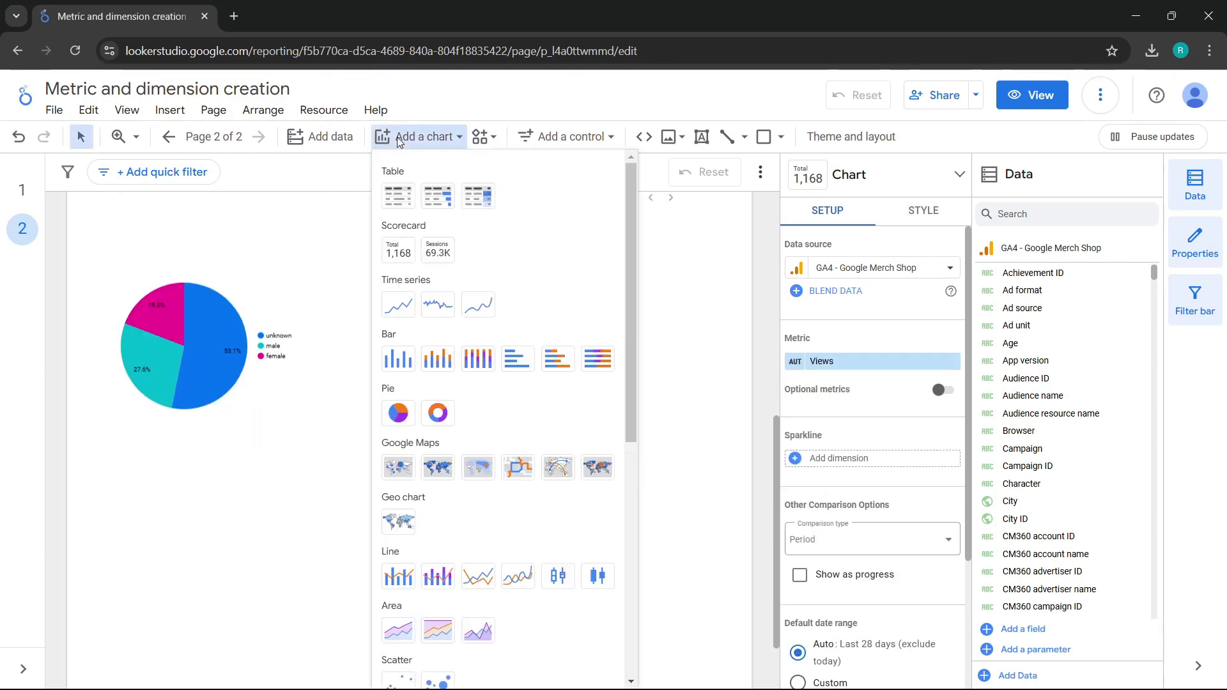
left_click(414, 318)
key("Escape")
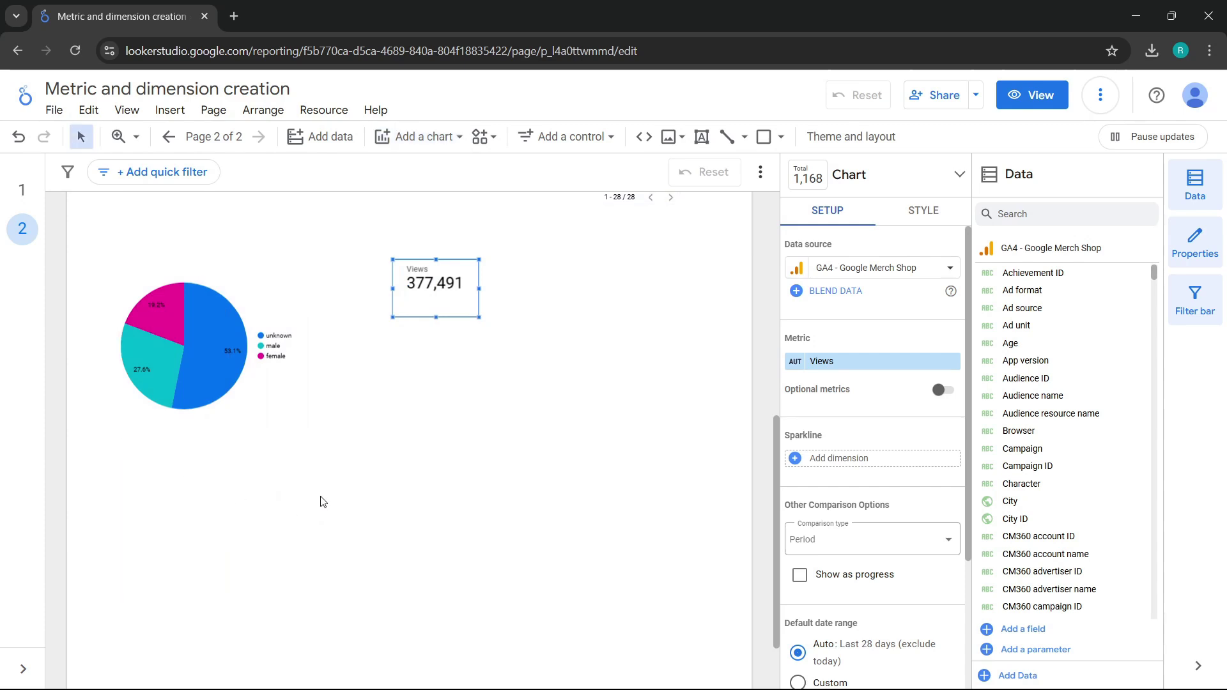
left_click(322, 517)
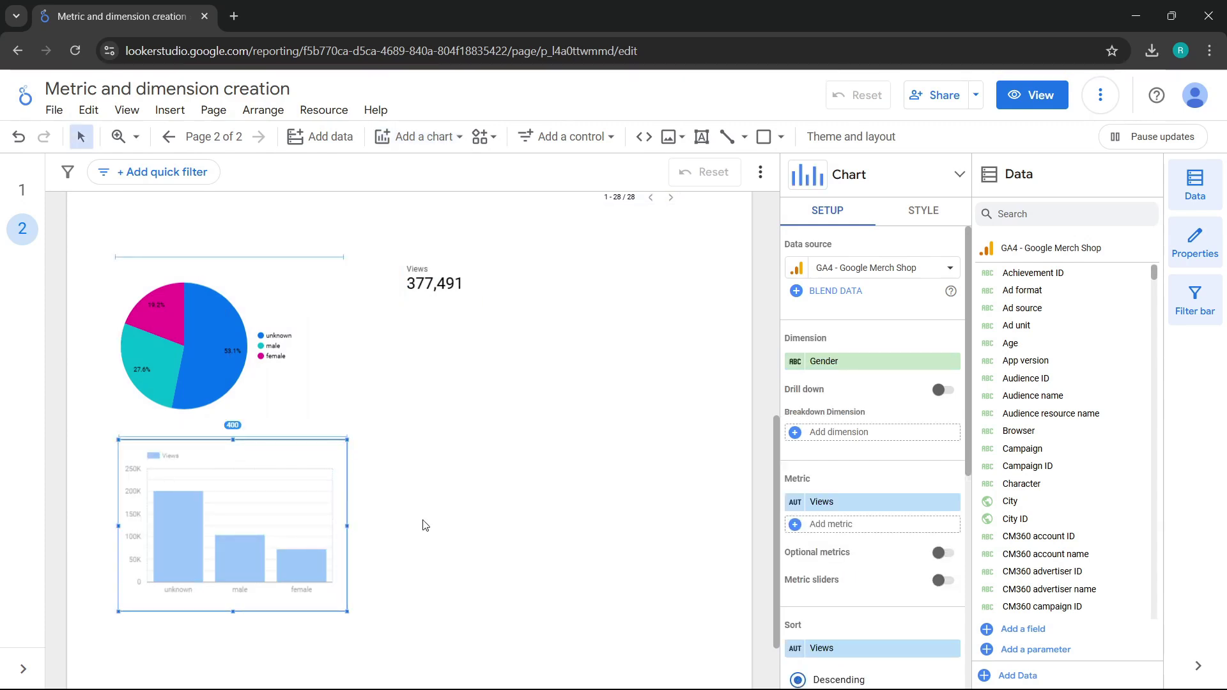
Step: Break the column chart down by Device category and narrow it to about half width
left_click(869, 361)
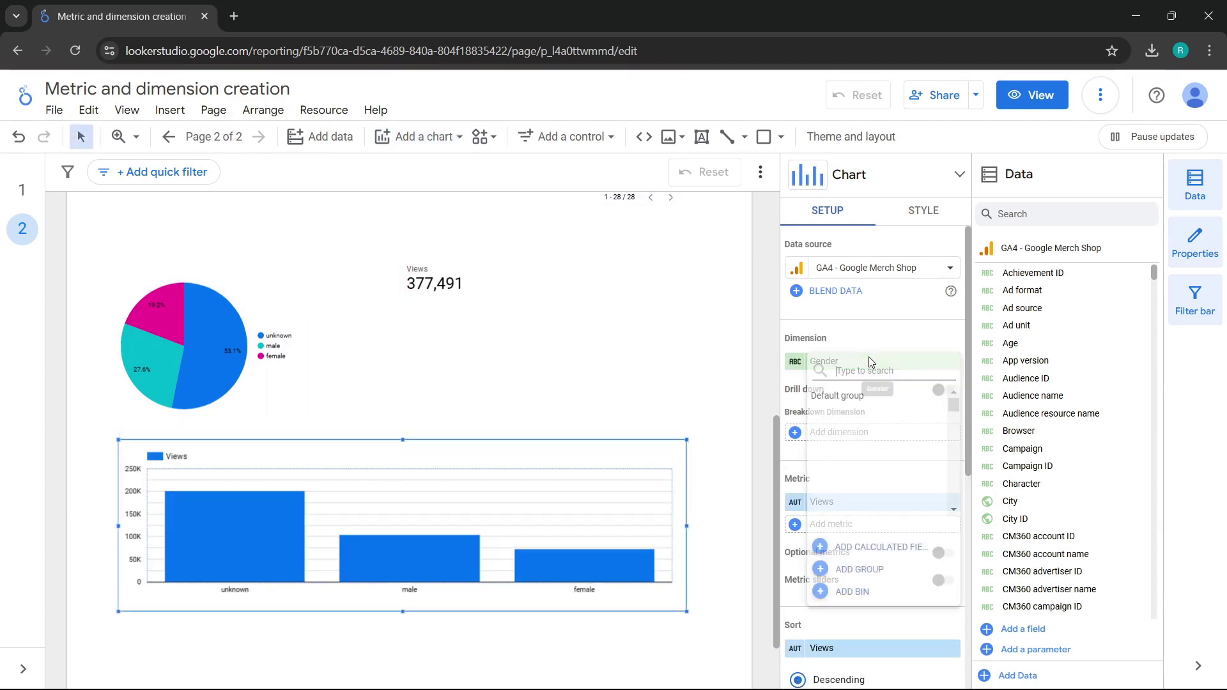
type("device")
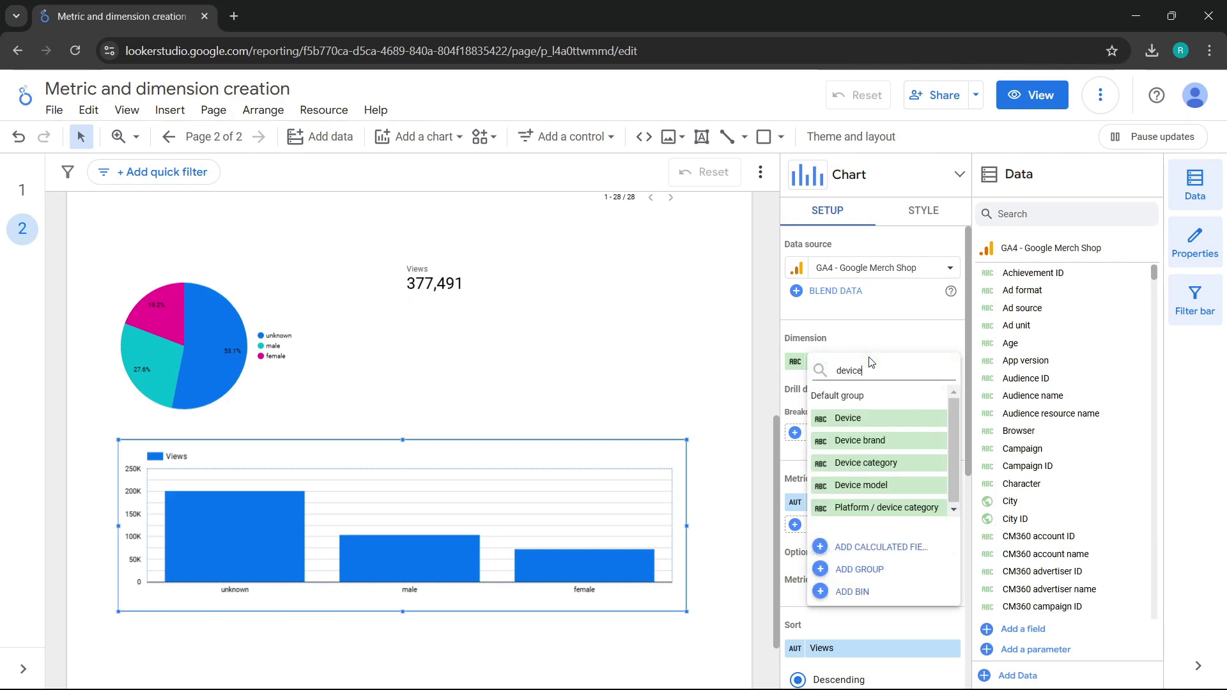
left_click(866, 463)
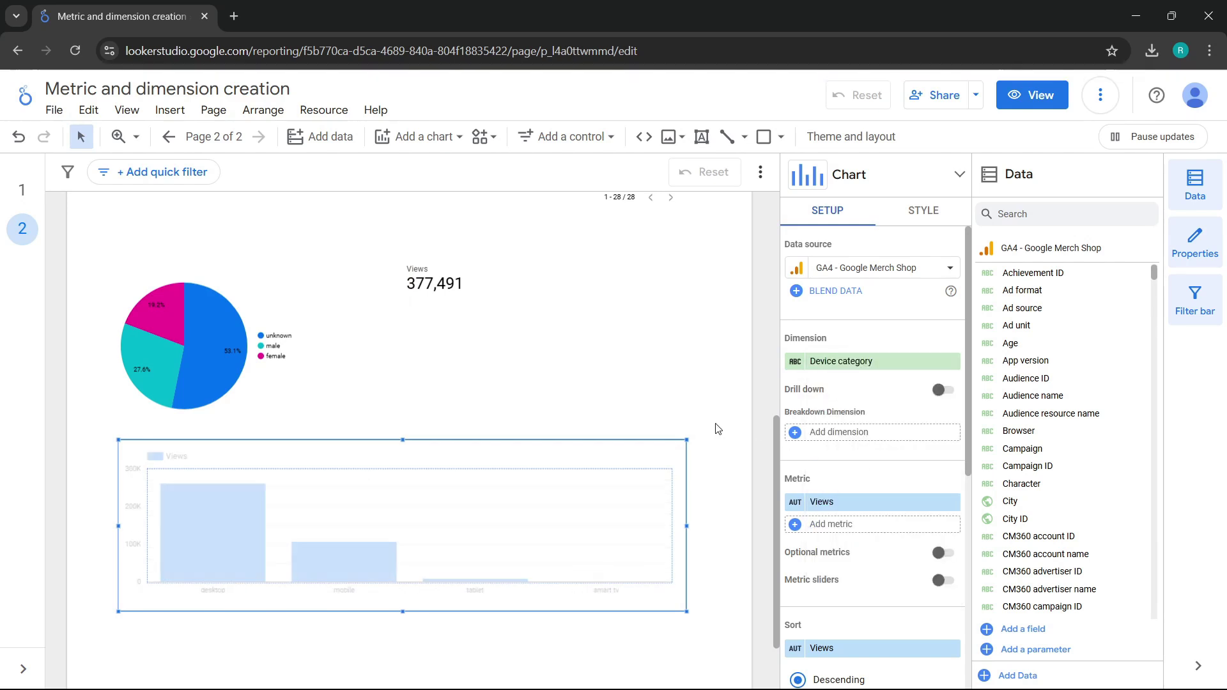
scroll(717, 429, "down", 2)
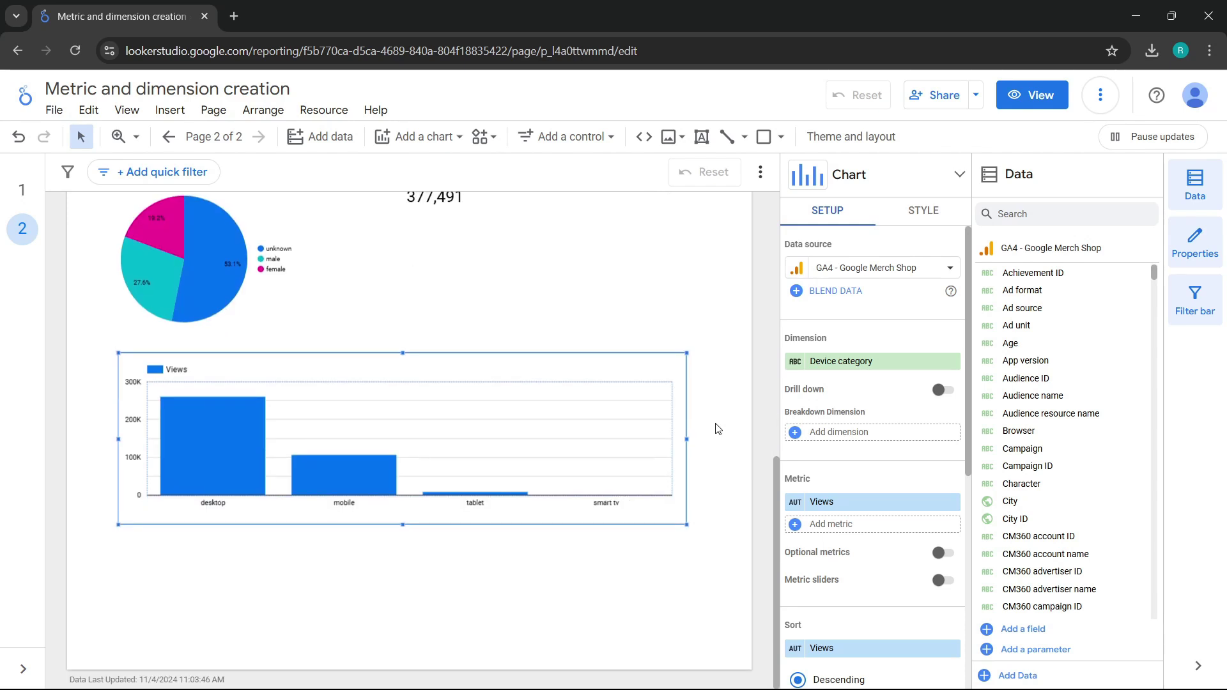
scroll(718, 429, "up", 2)
left_click_drag(688, 519, 451, 519)
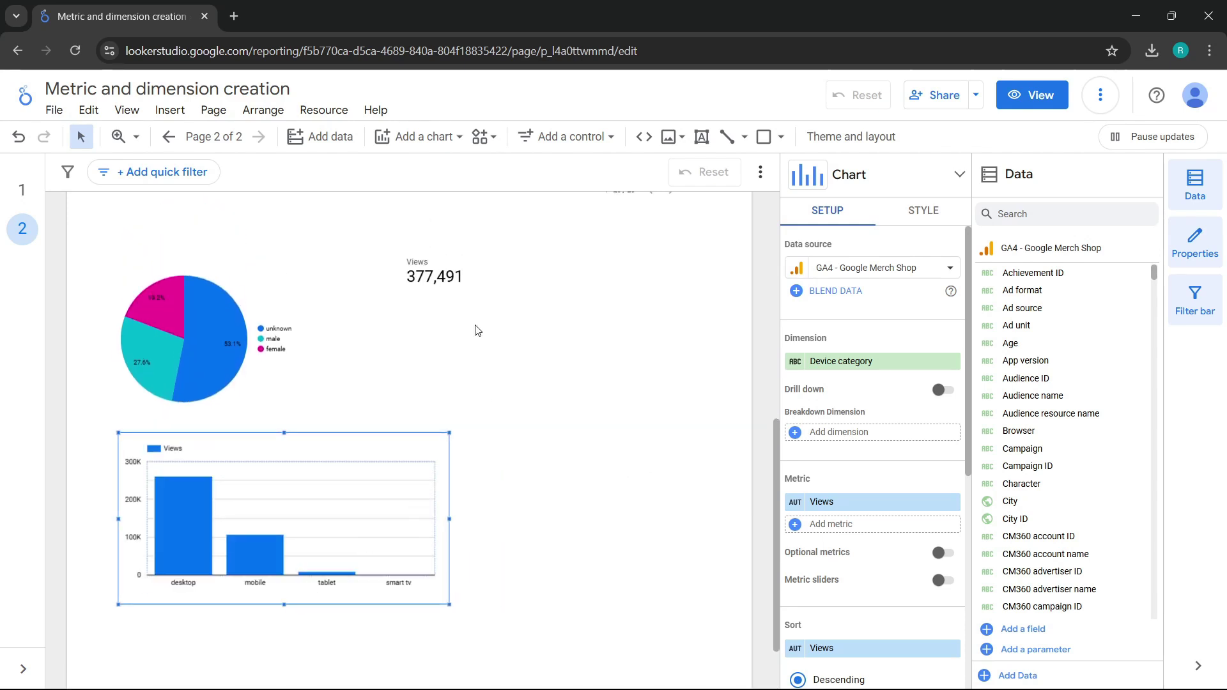
Step: Add a geo map of Views by Country to the right of the device column chart
left_click(450, 145)
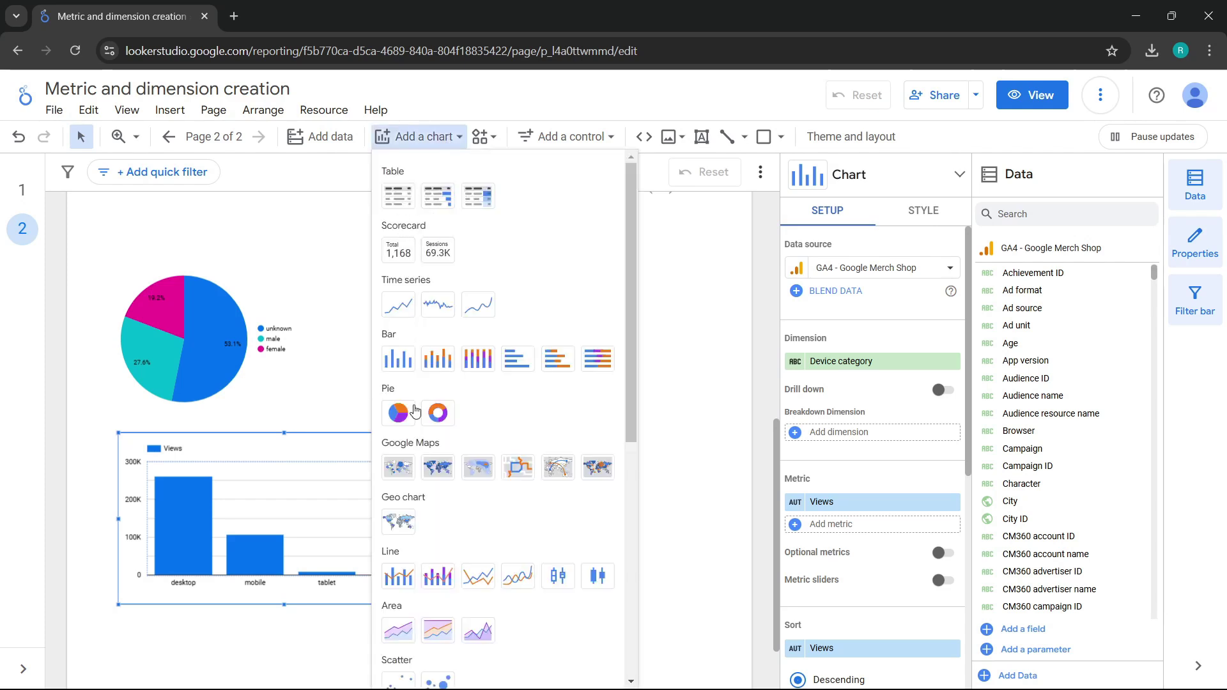
scroll(415, 413, "down", 1)
left_click(404, 455)
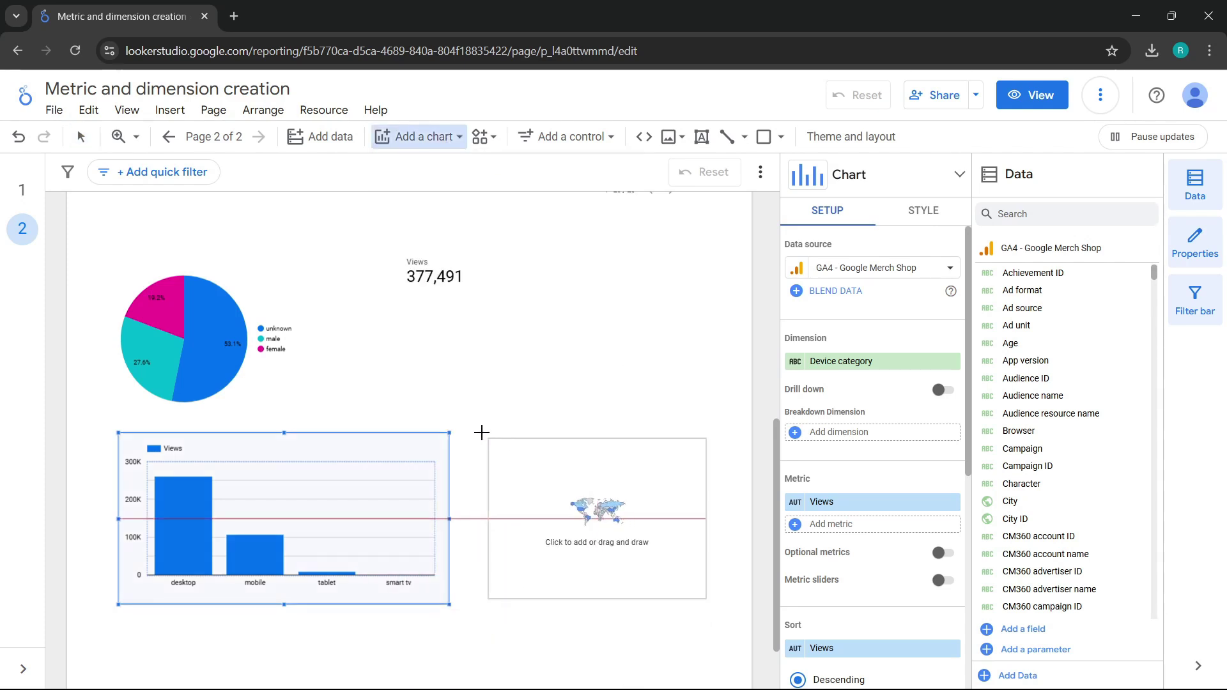
left_click(476, 431)
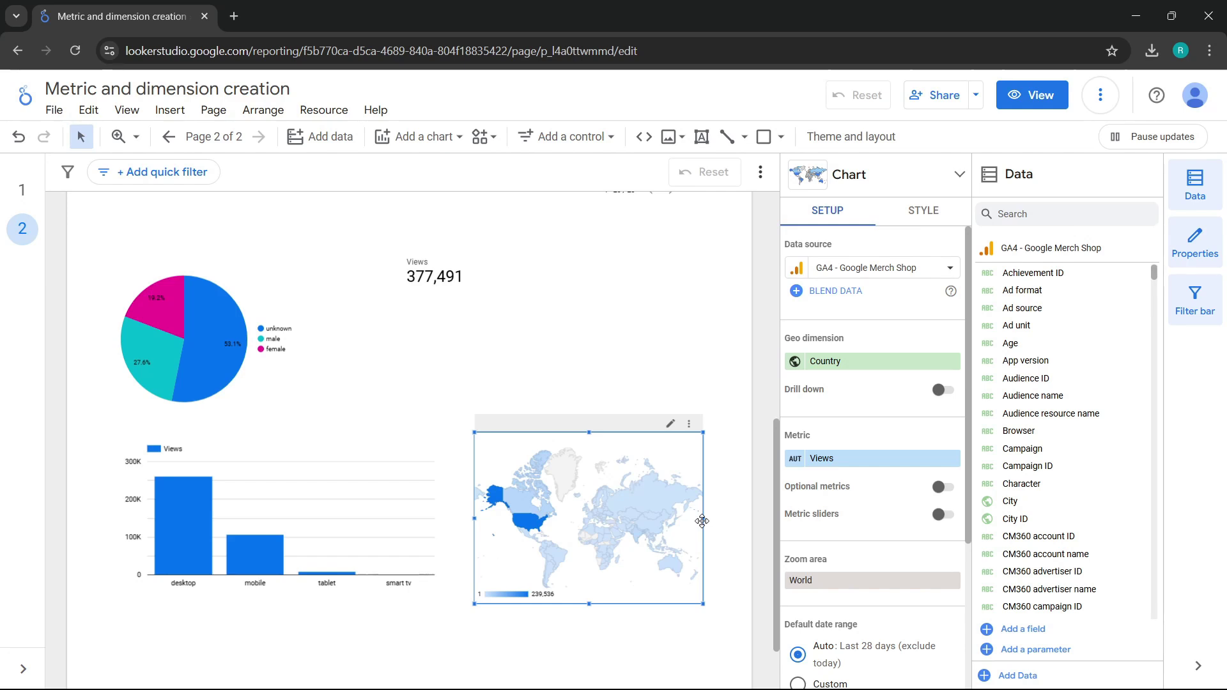
scroll(314, 530, "up", 2)
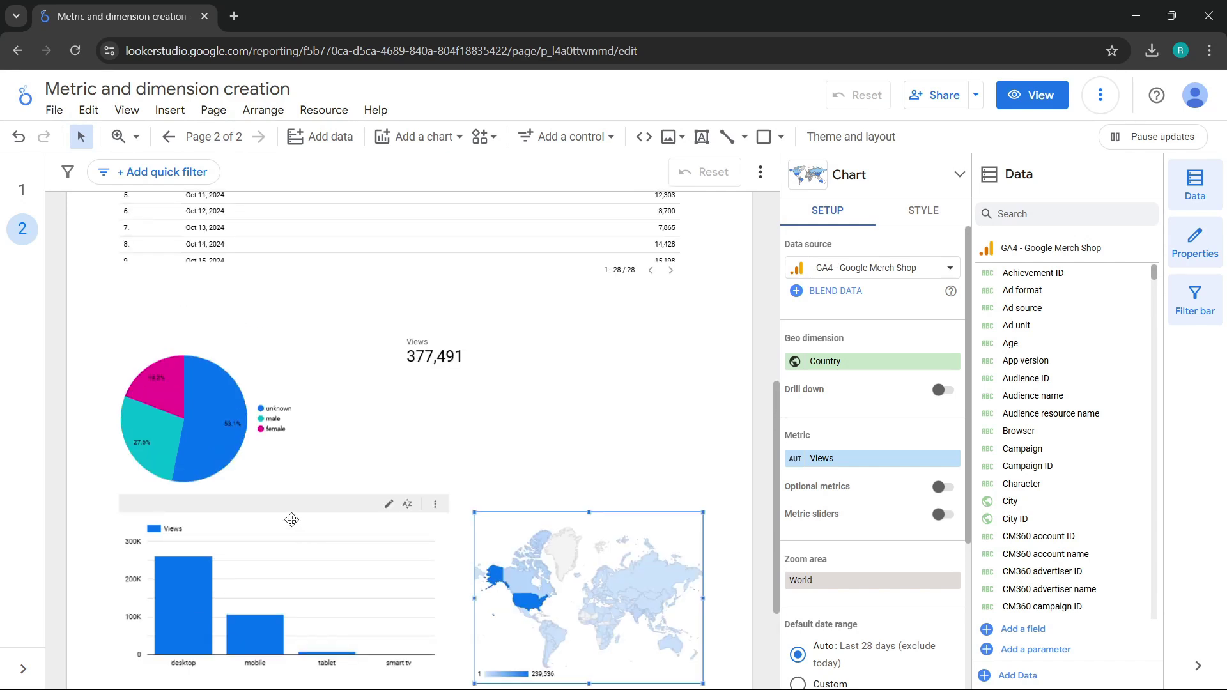
Step: Enable optional metrics on the gender pie chart, adding Sessions and New users alongside Views
left_click(278, 464)
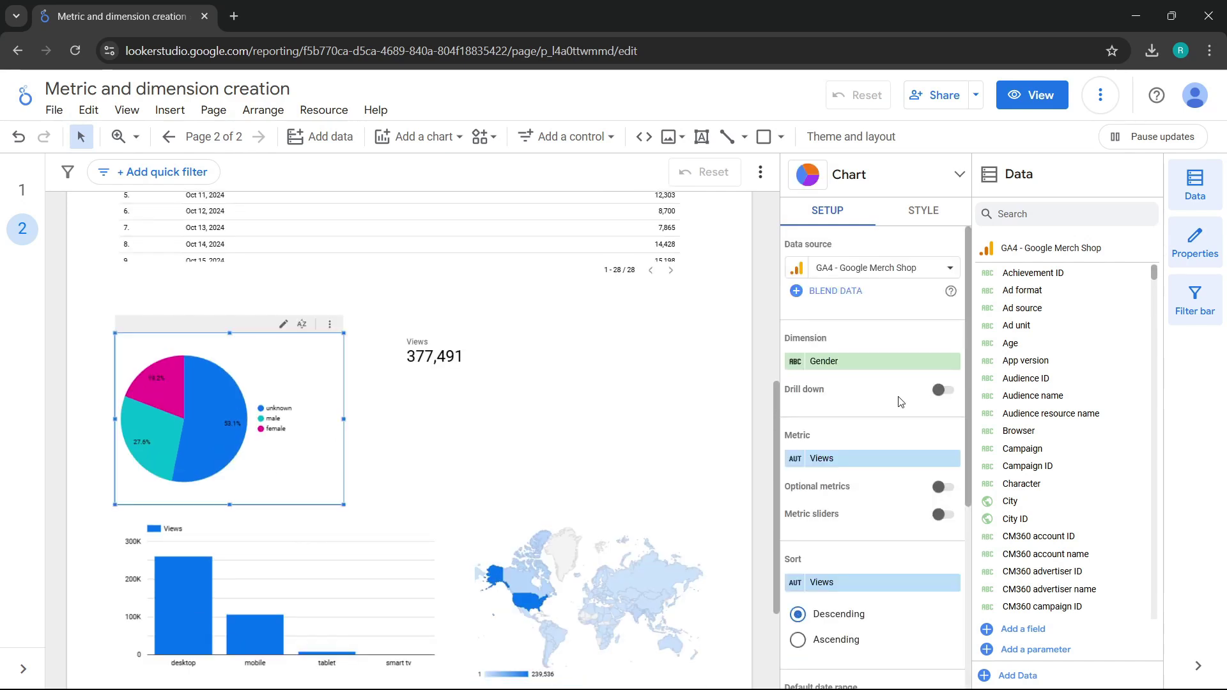
left_click(944, 489)
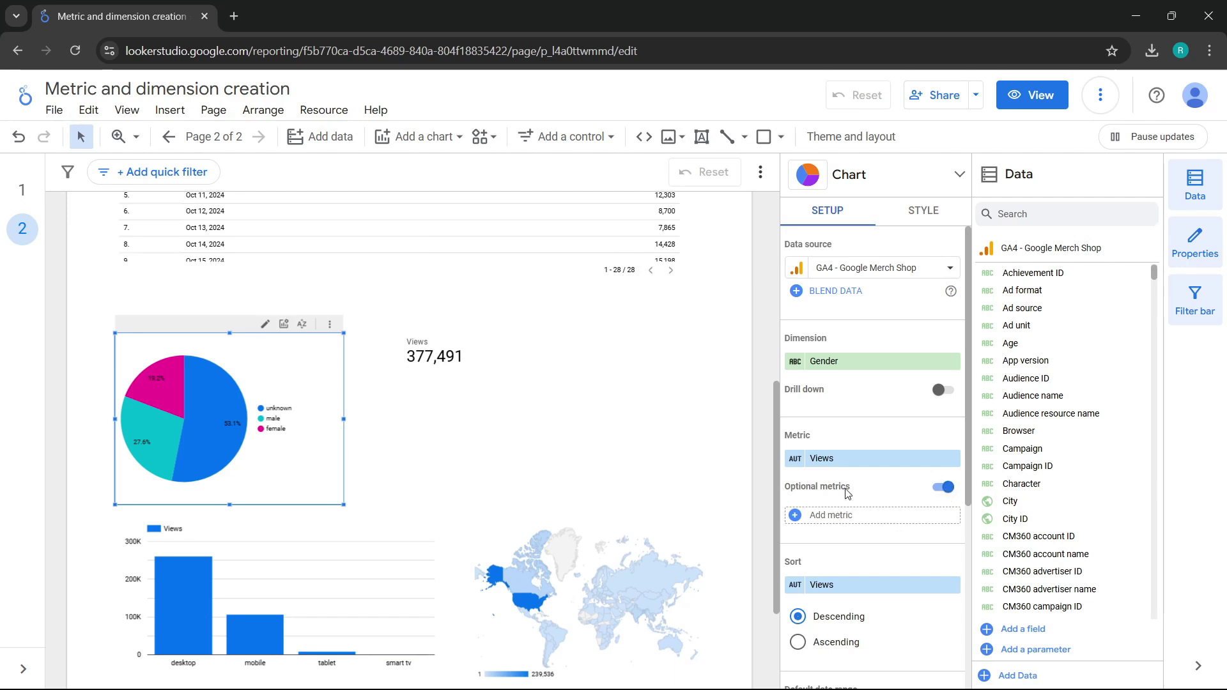
left_click(830, 516)
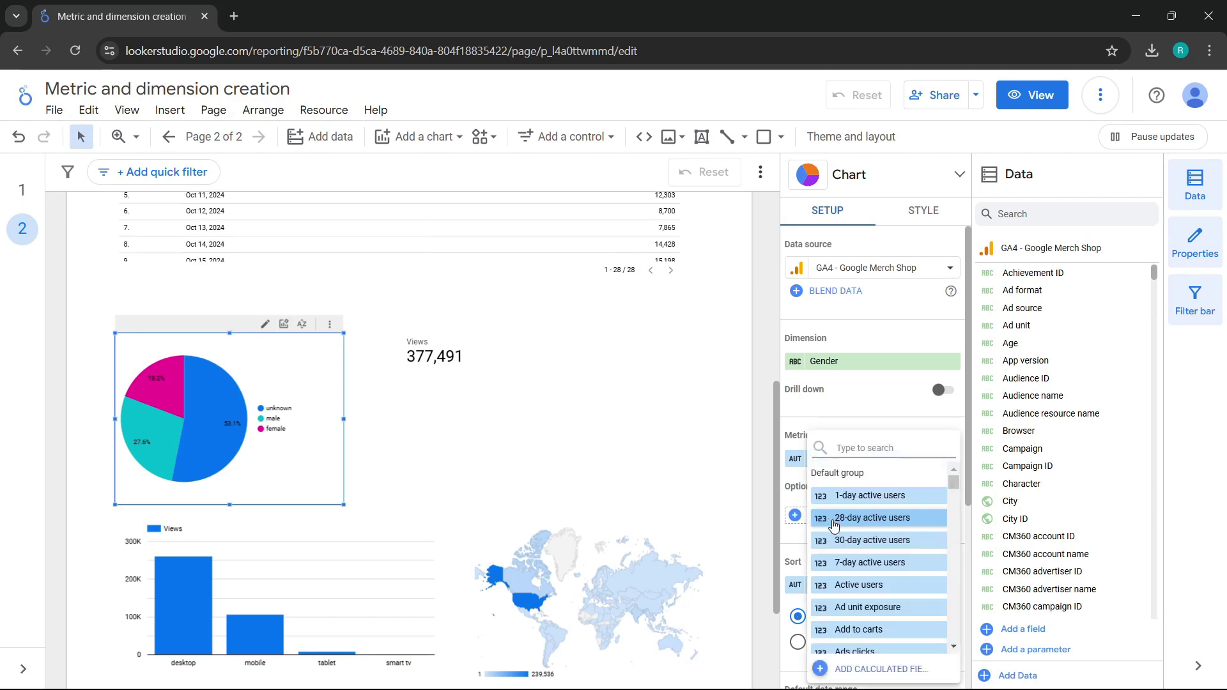
type("sessions")
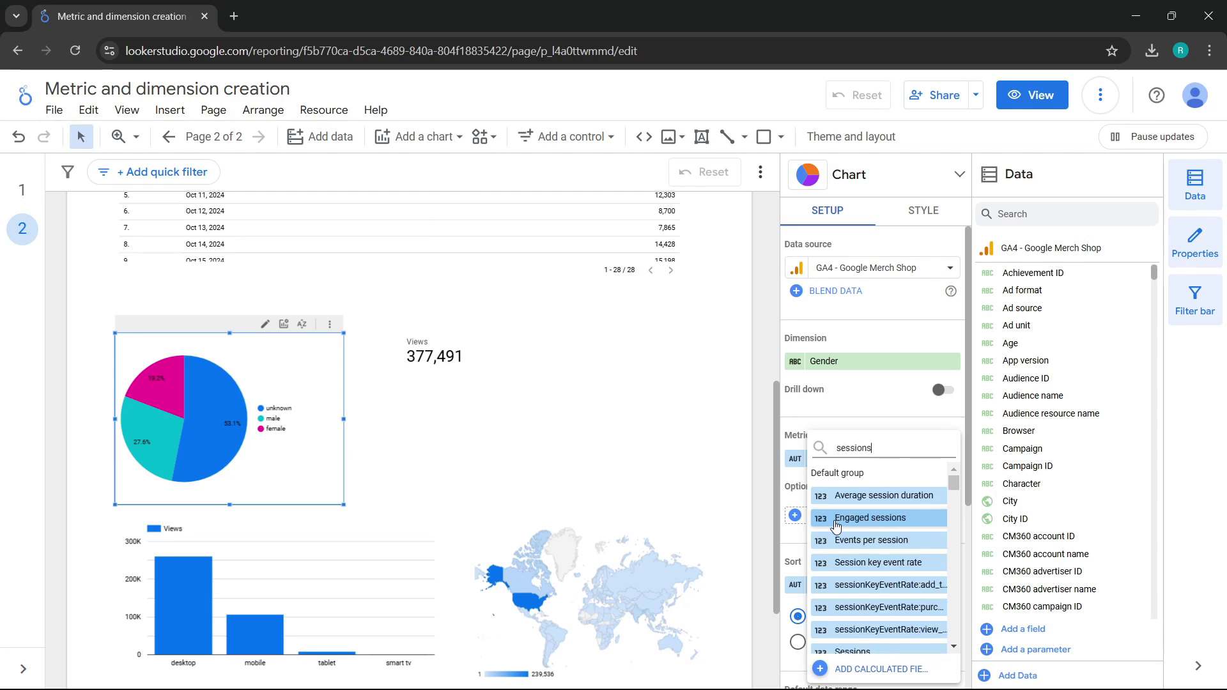
left_click(836, 521)
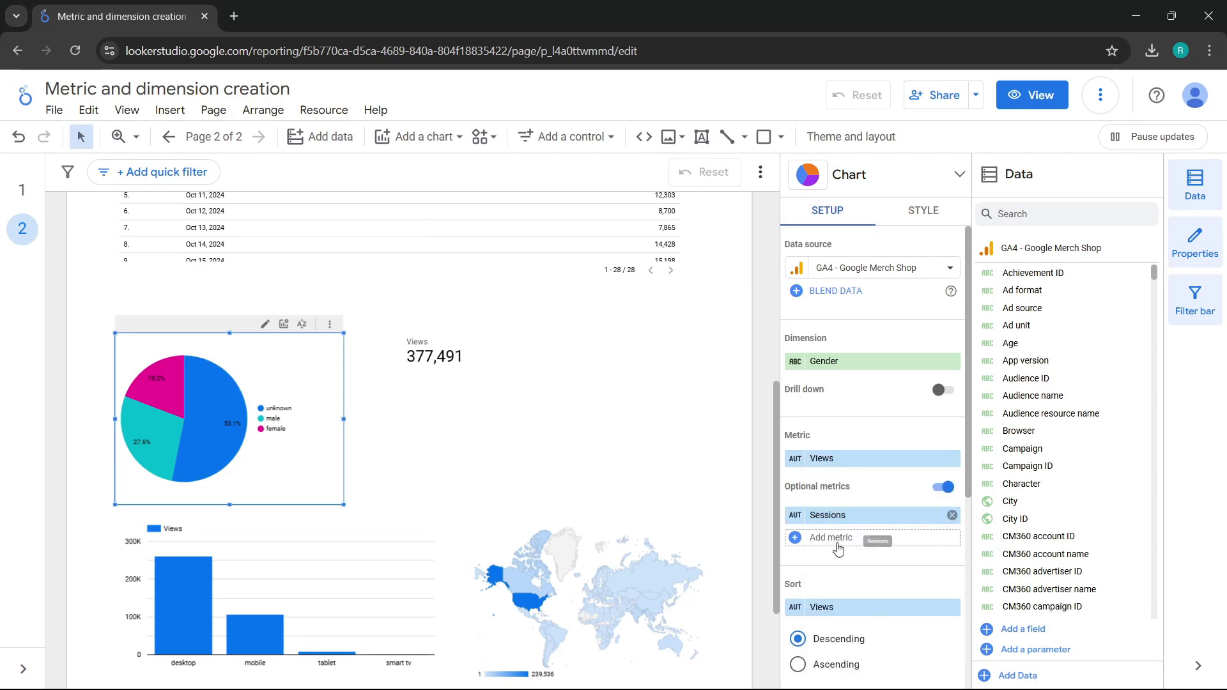
left_click(840, 548)
type("new users")
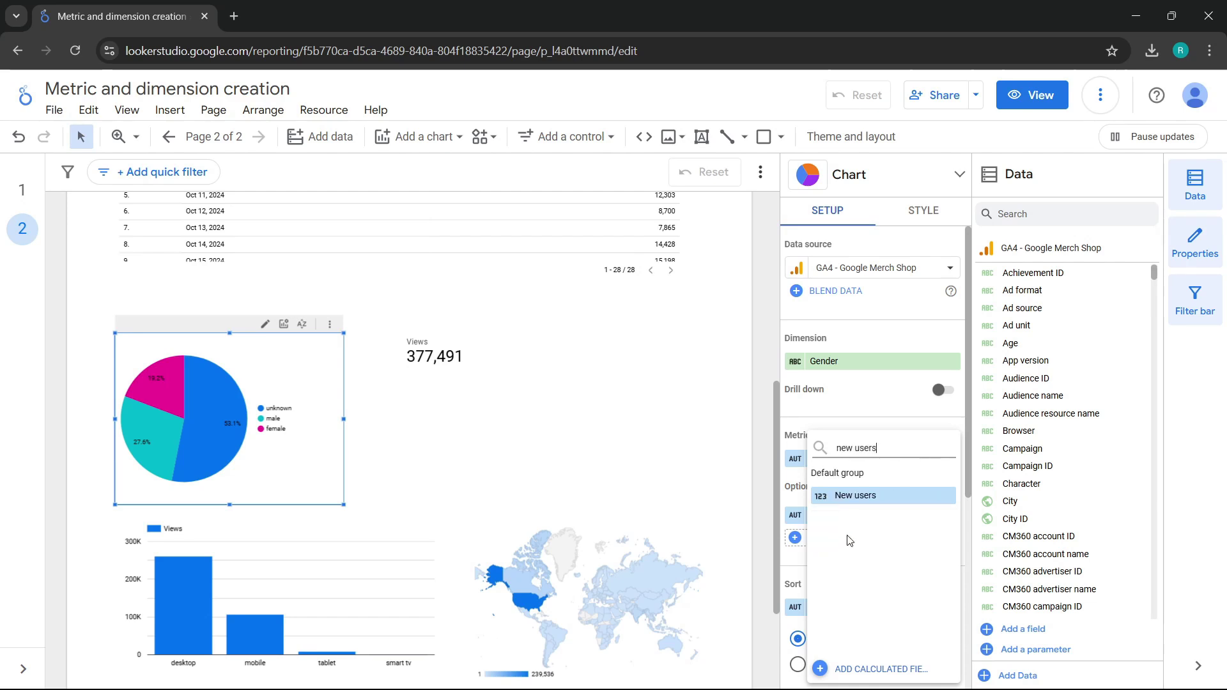
left_click(867, 497)
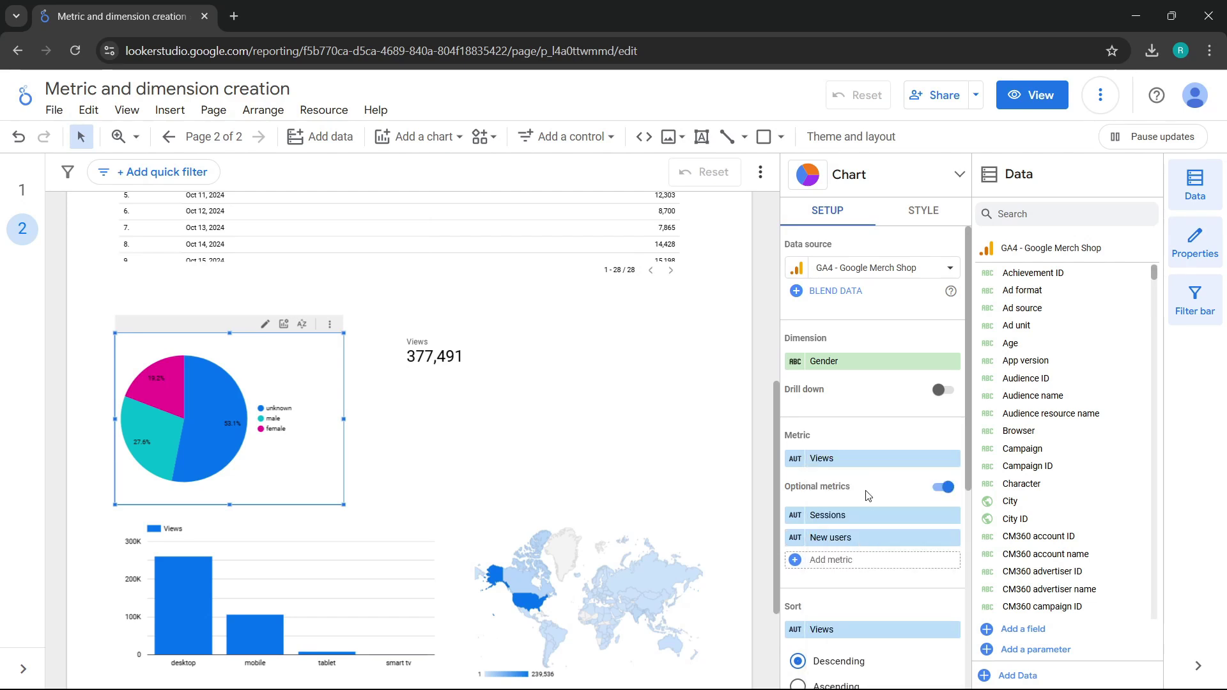
Step: Switch the report to view mode and show the pie chart by Sessions
left_click(1023, 96)
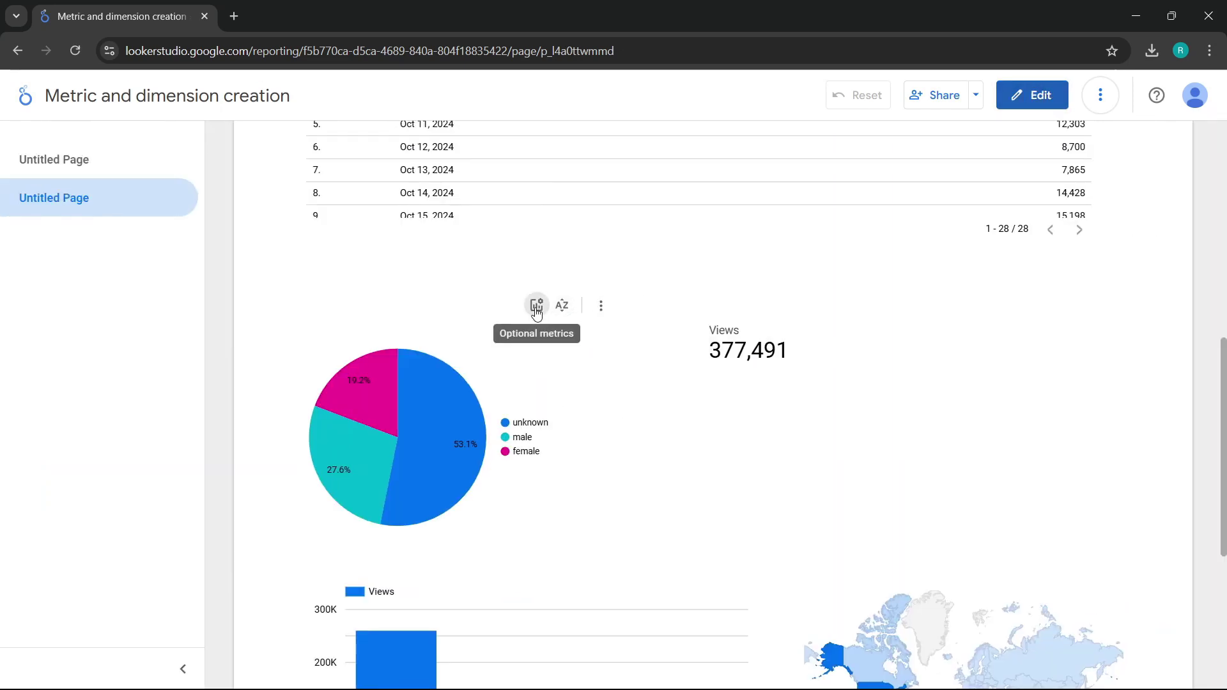
left_click(536, 306)
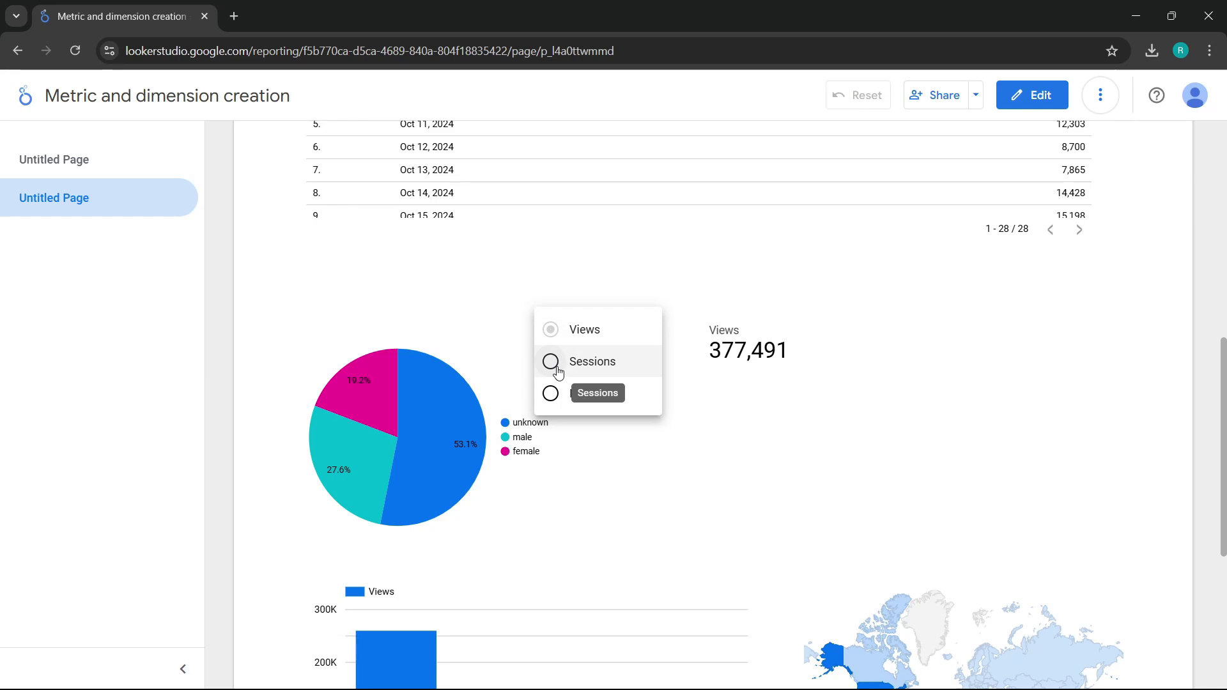
left_click(557, 369)
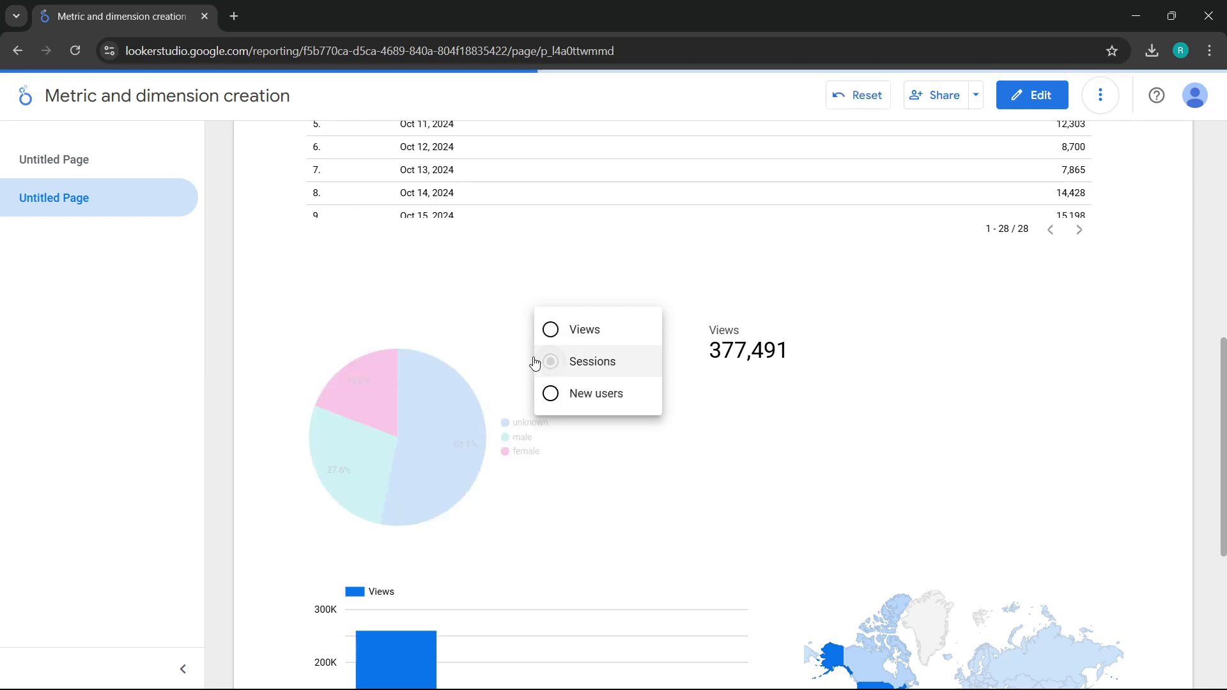
left_click(517, 327)
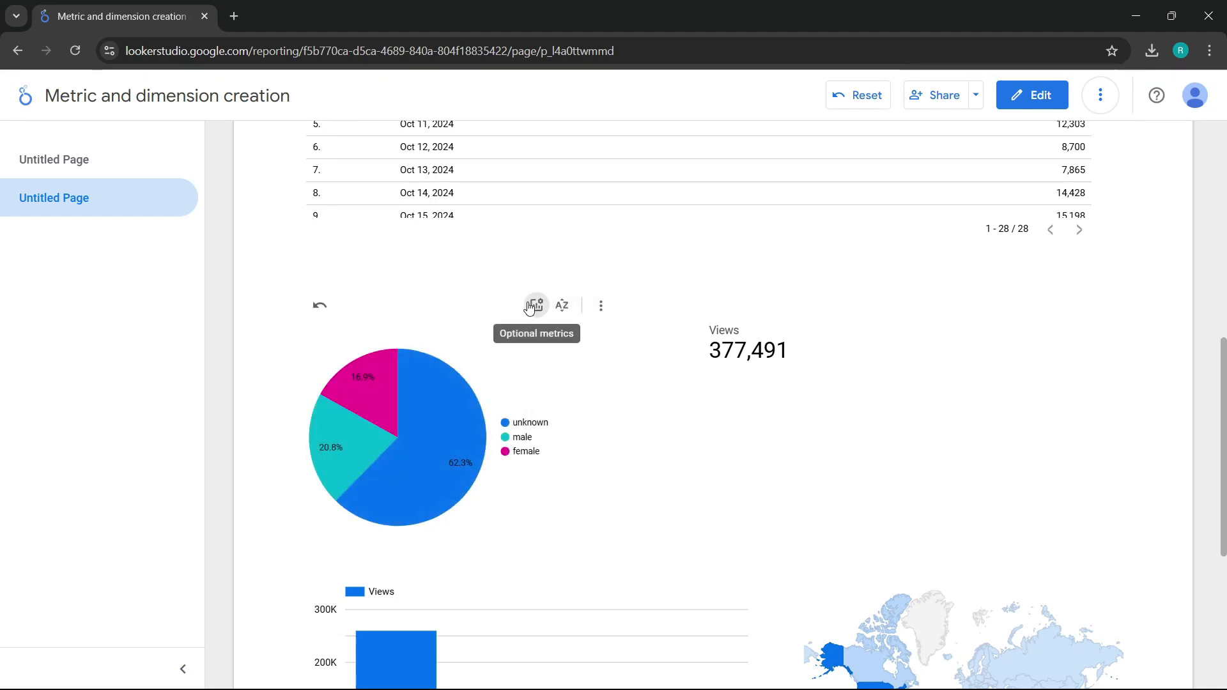
Step: Switch the pie chart to New users, then Sessions, and finally back to Views
left_click(532, 304)
left_click(543, 390)
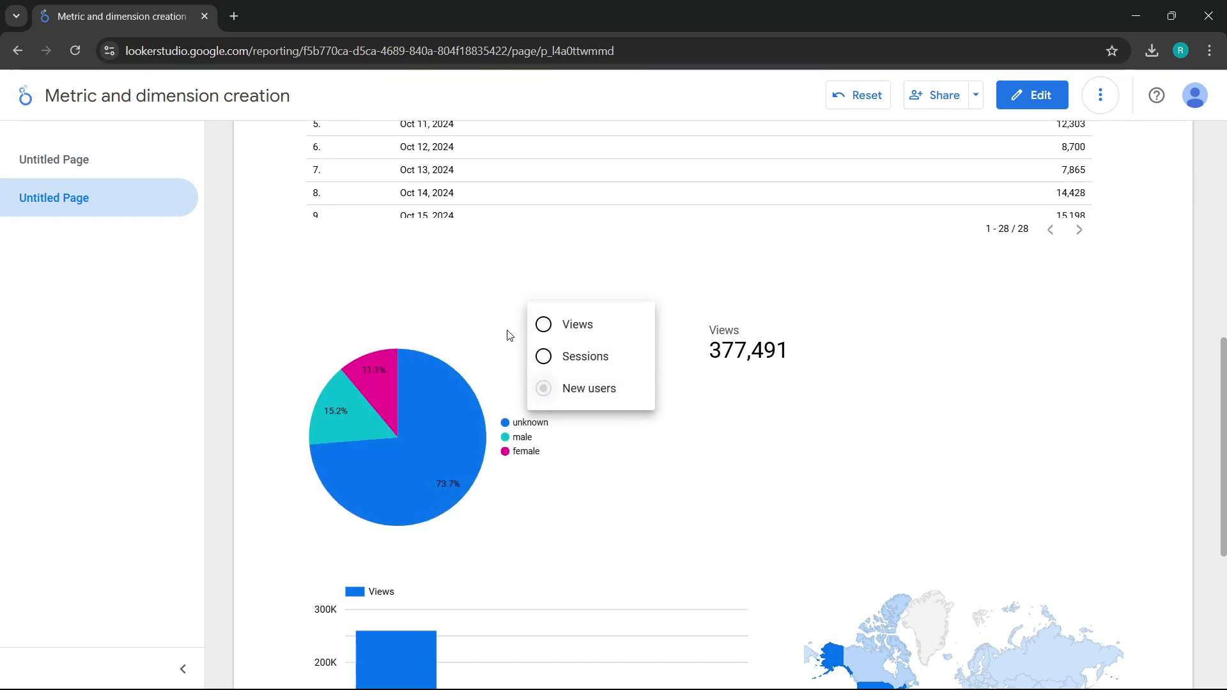
left_click(530, 306)
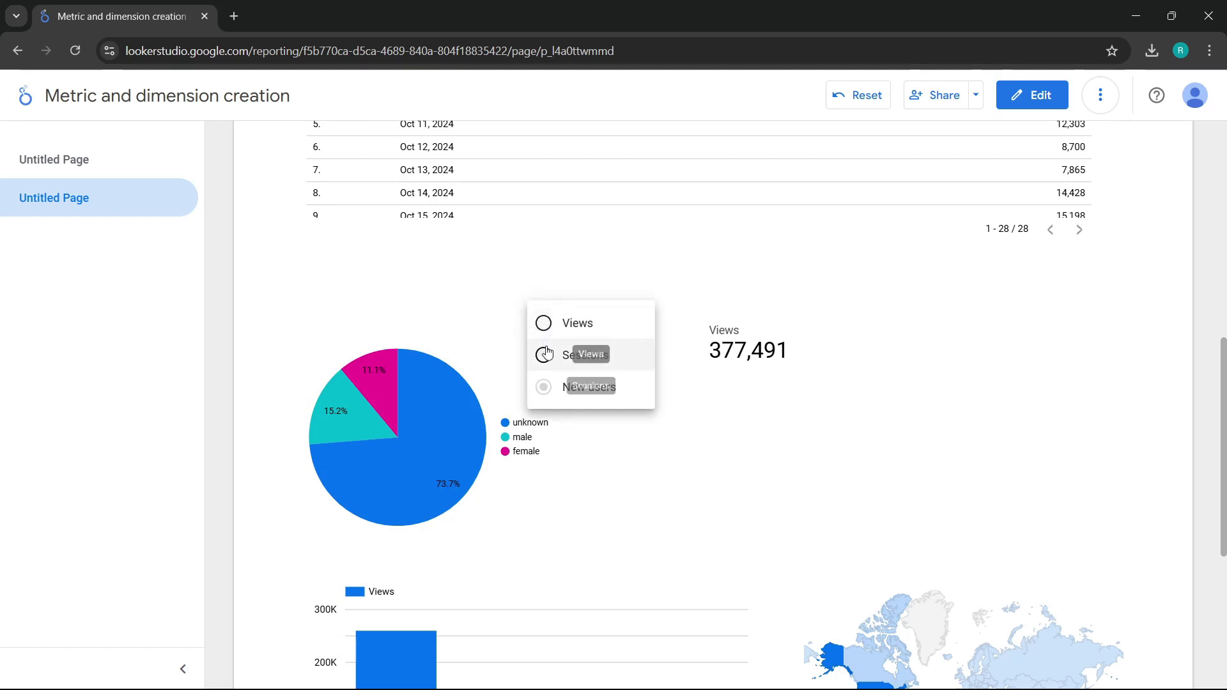
left_click(544, 355)
left_click(541, 324)
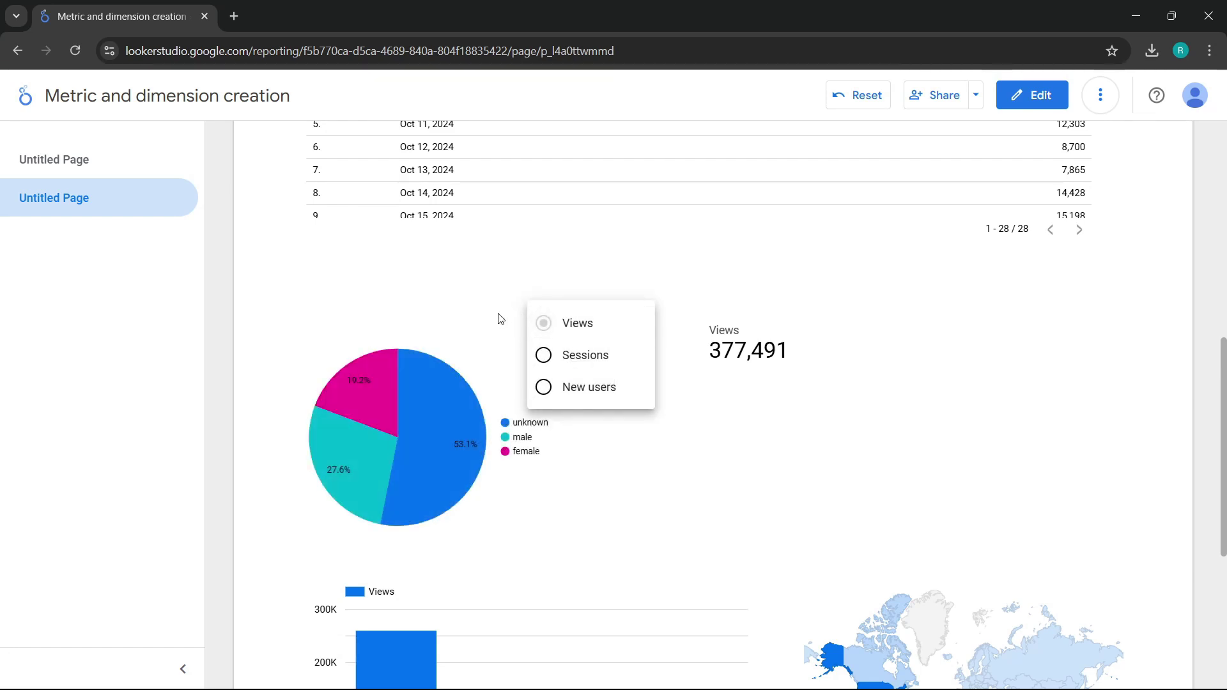